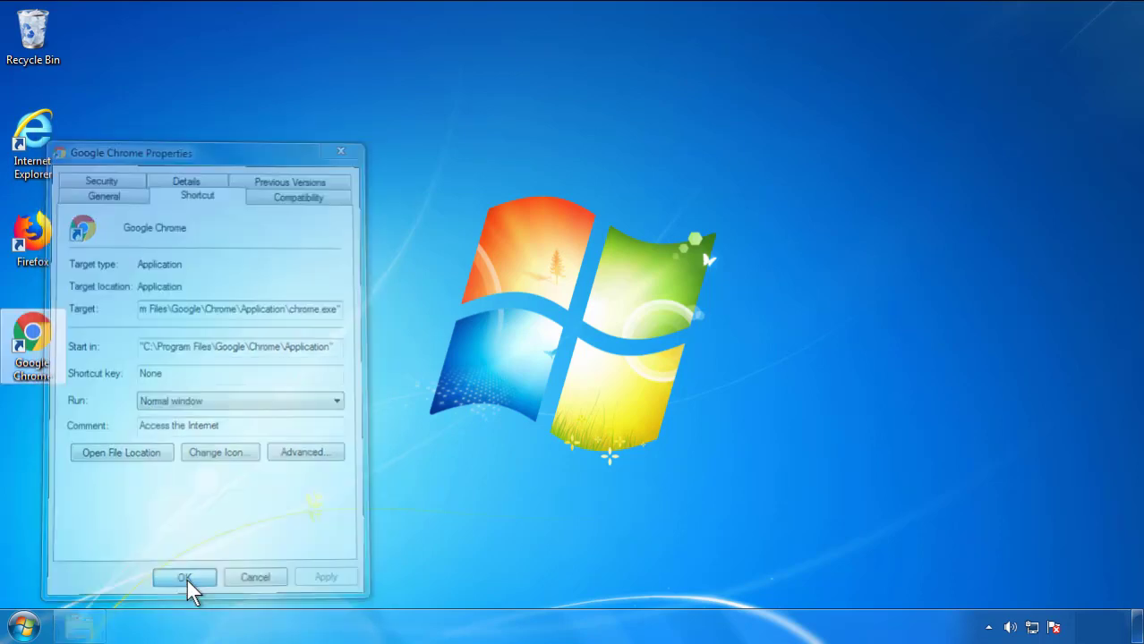
Close the Google Chrome shortcut's Properties dialog to reach the Start menu.
click(24, 627)
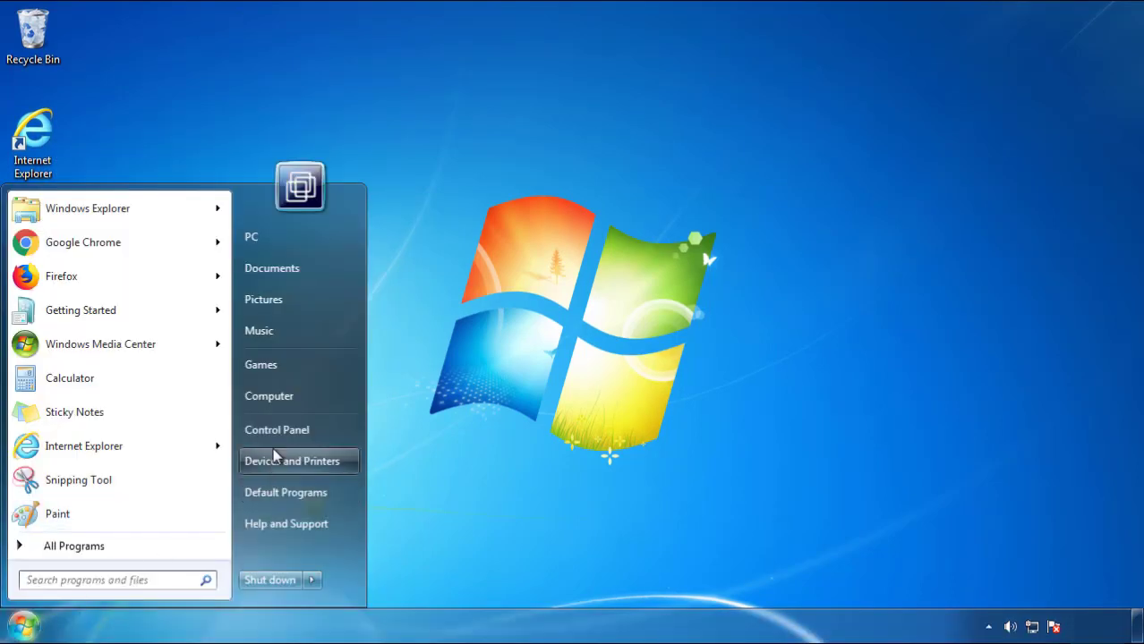
Open Programs and Features from Control Panel and sort programs newest-installed first.
click(286, 428)
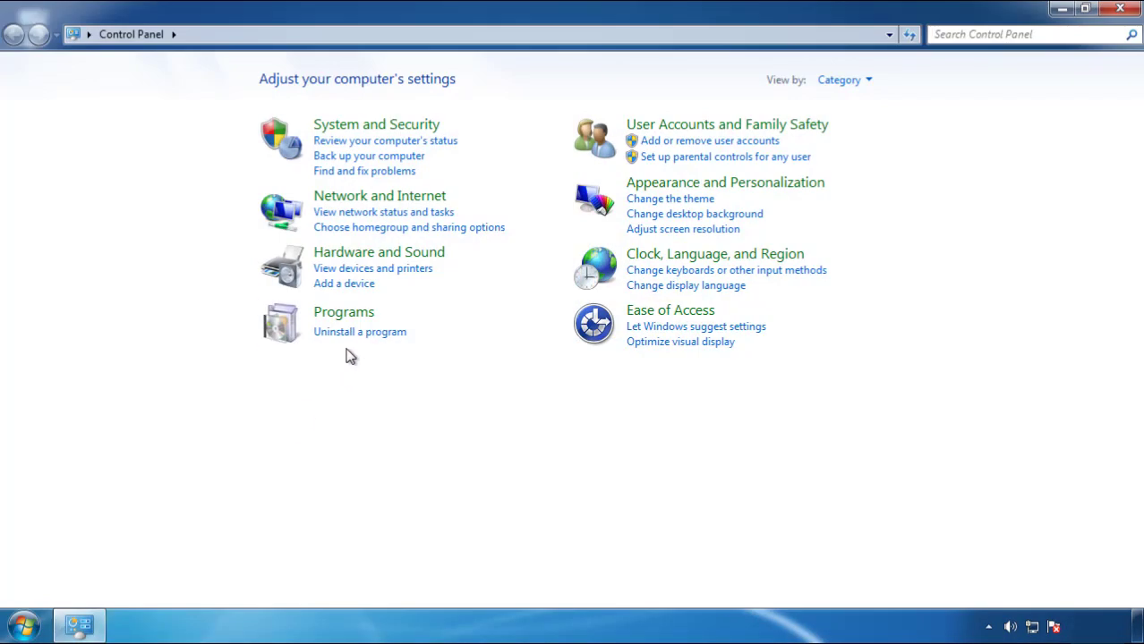
click(358, 334)
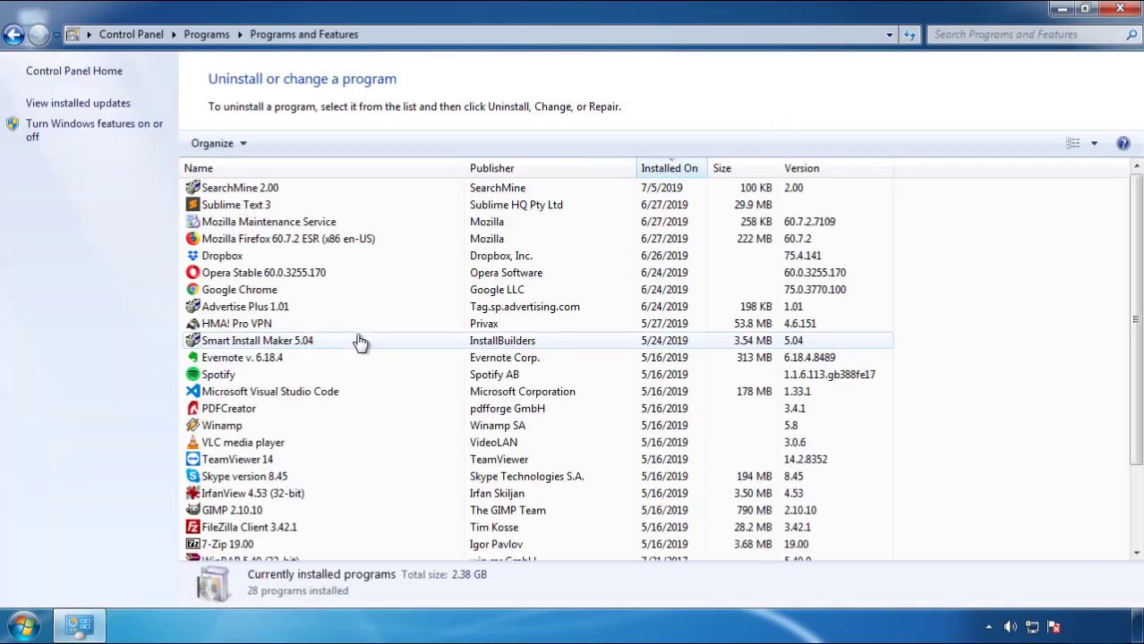
click(670, 170)
click(667, 173)
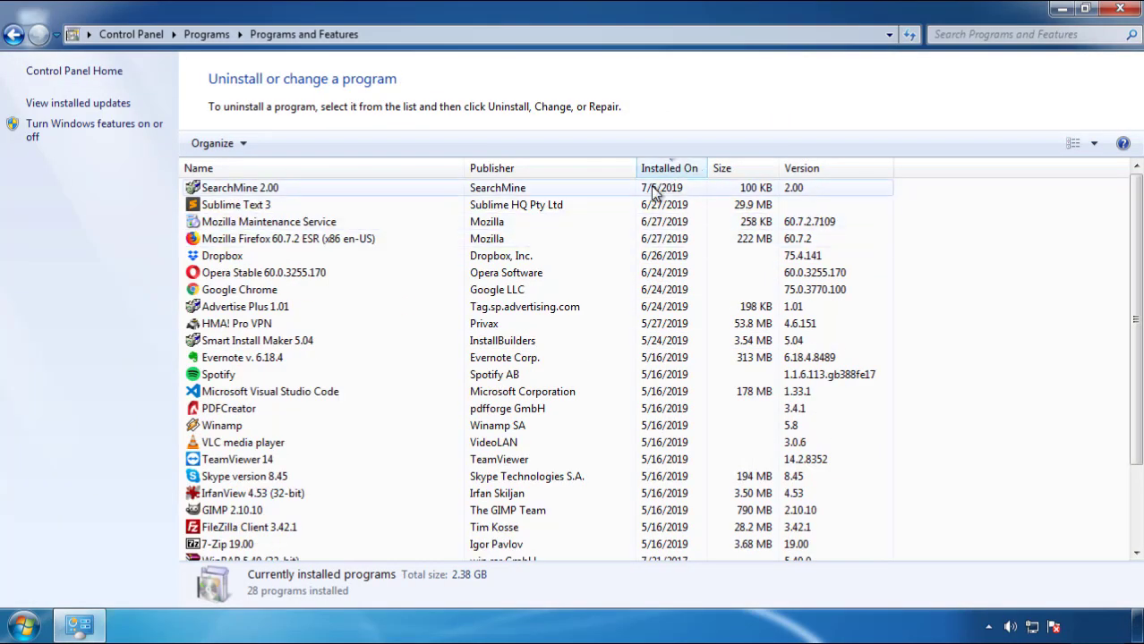
Uninstall SearchMine 2.00 through its removal wizard and close the programs window.
click(240, 190)
click(284, 144)
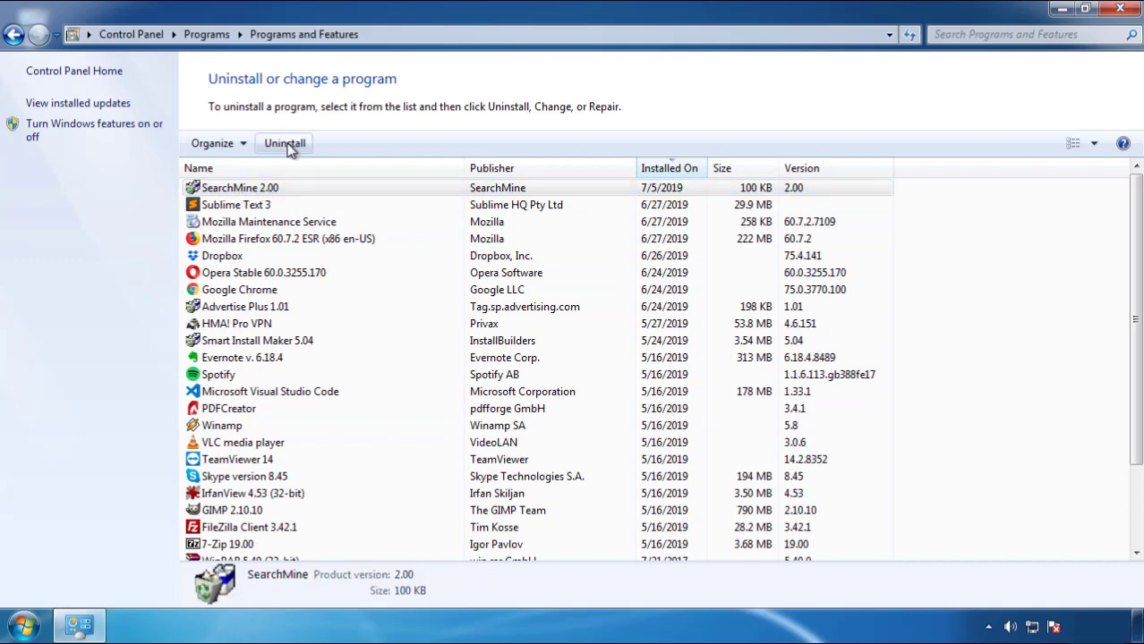
click(665, 474)
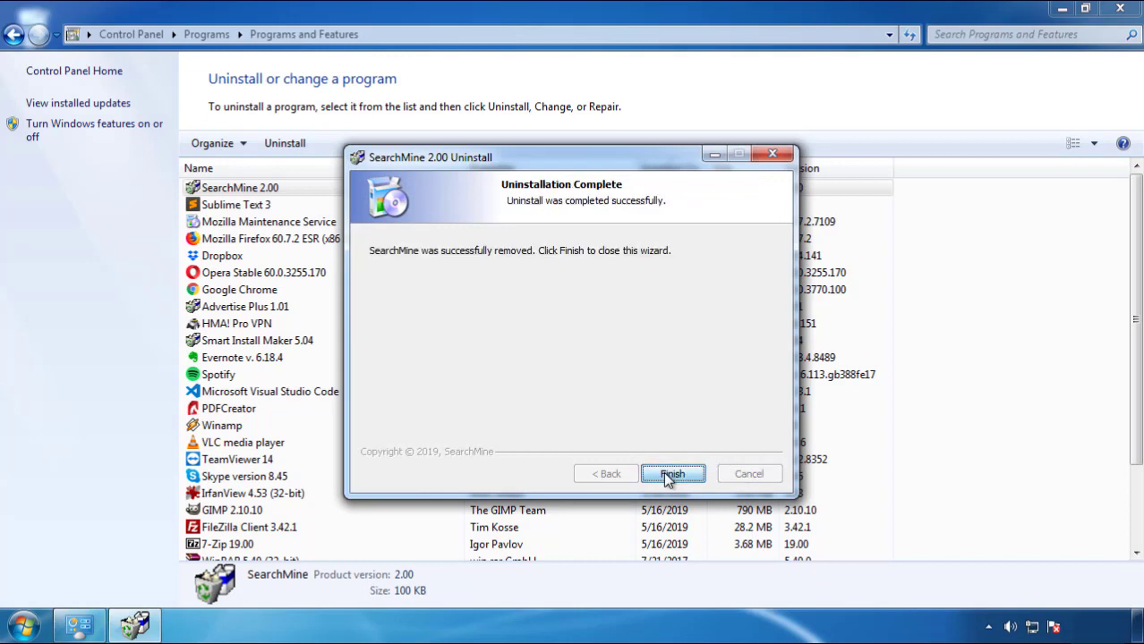
click(665, 473)
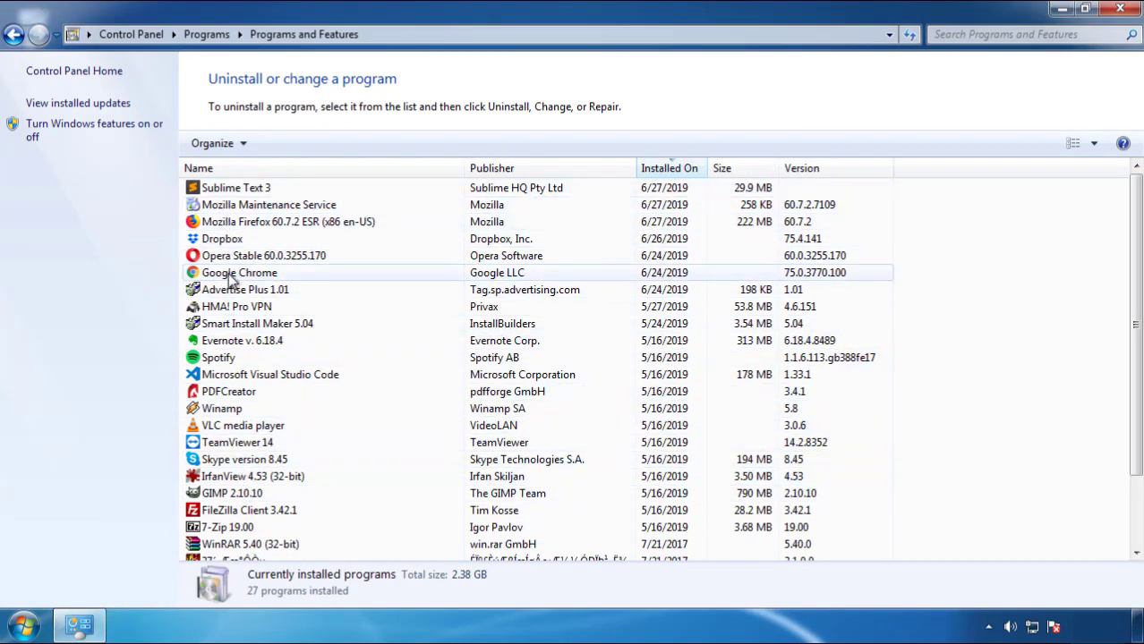
click(1122, 11)
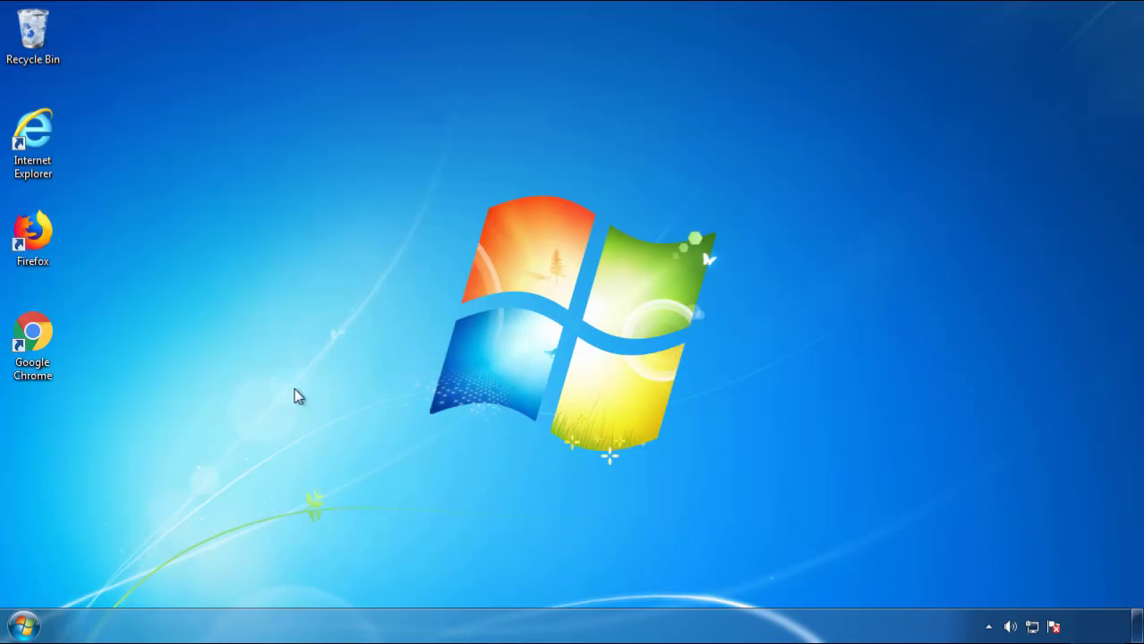
Restart Windows 7 and pick Safe Mode from the F8 boot options.
click(21, 629)
click(310, 582)
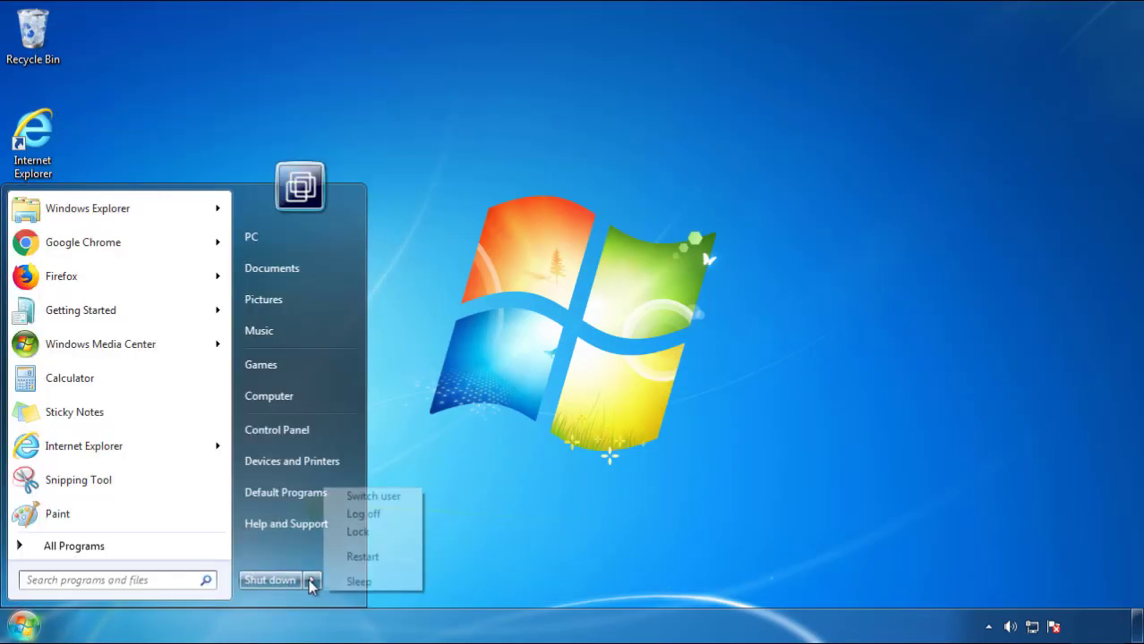
click(598, 489)
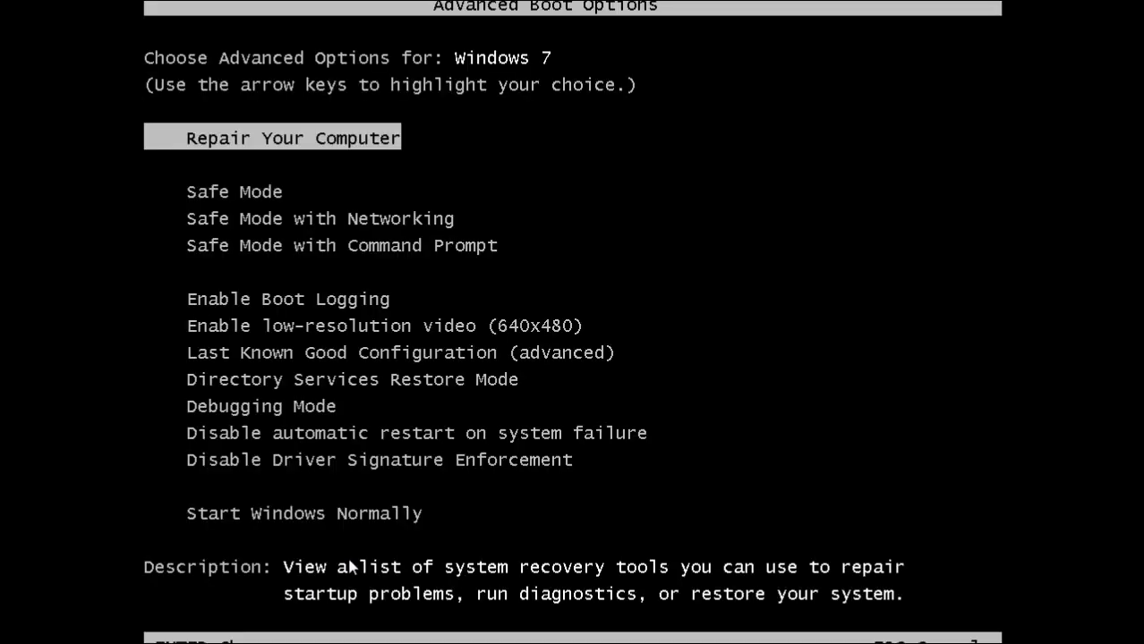
key(Down)
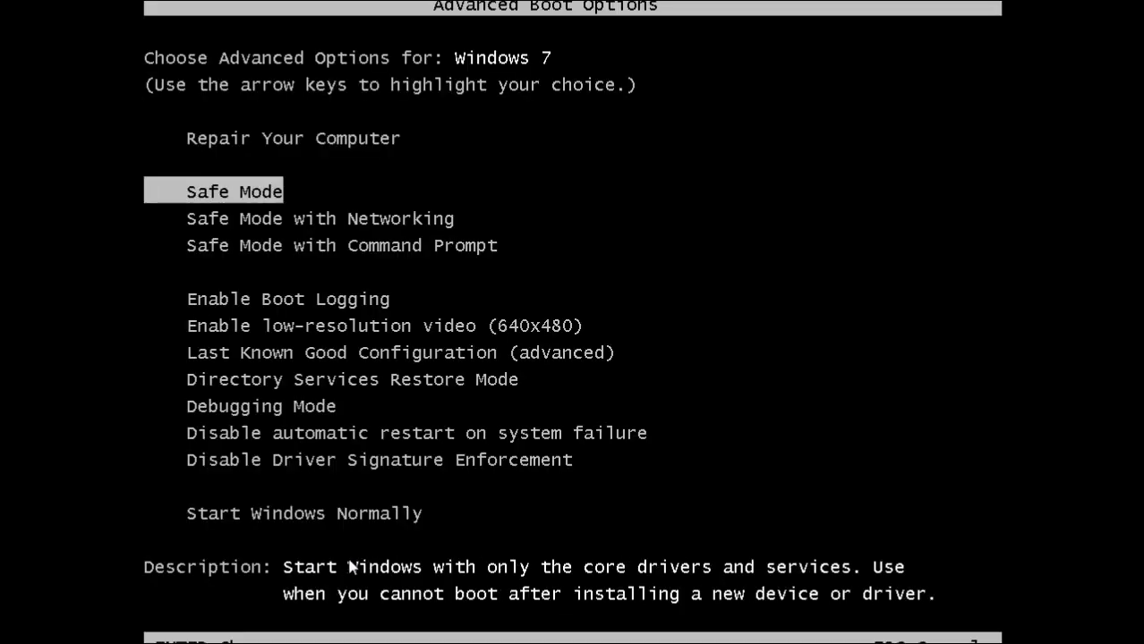
key(Return)
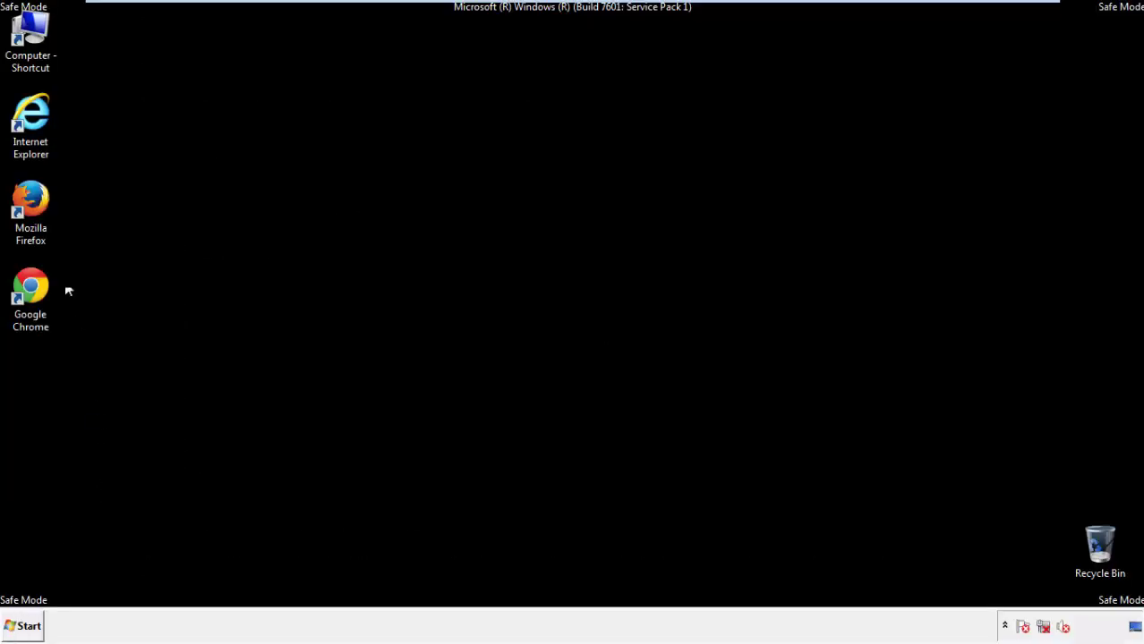
Launch Firefox, decline the default-browser prompt, and show the Menu Bar.
double_click(41, 208)
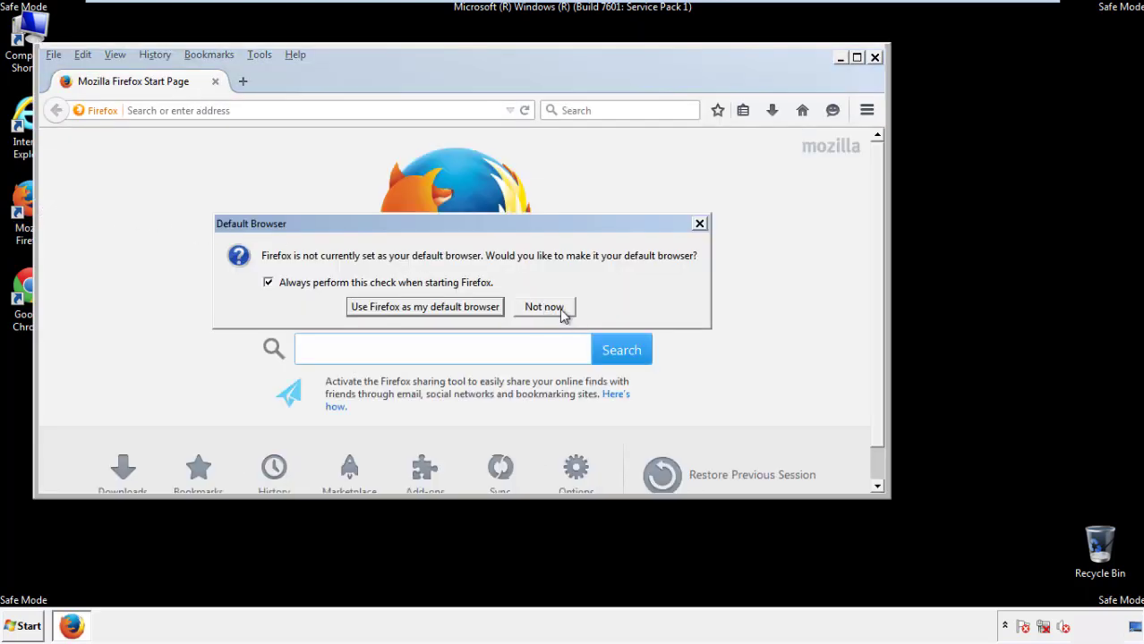
click(548, 308)
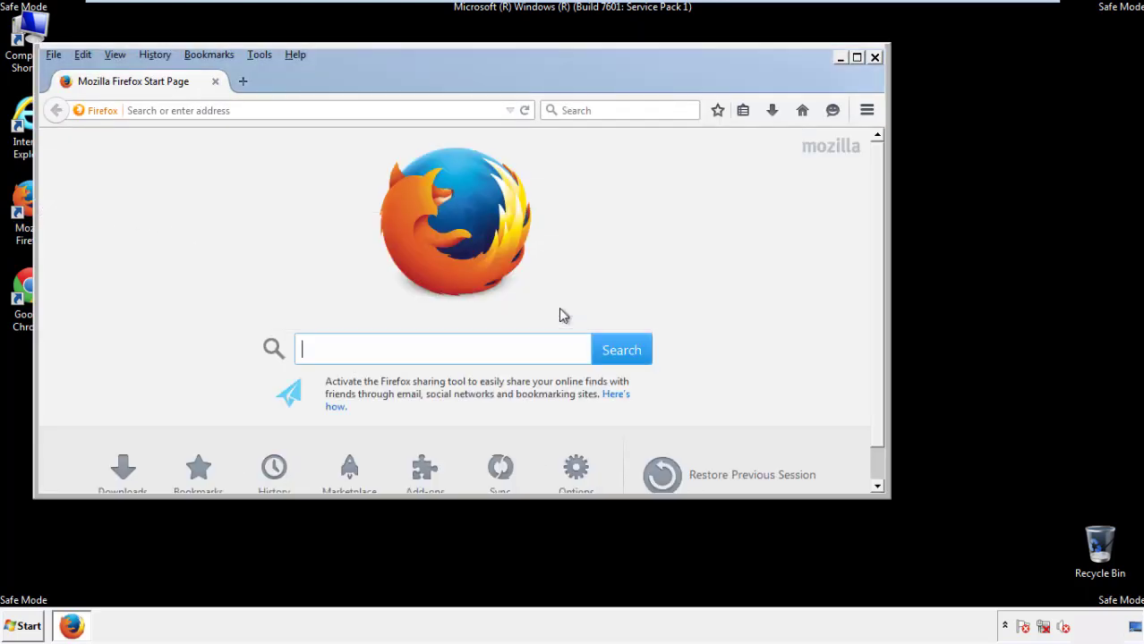
right_click(353, 79)
click(383, 136)
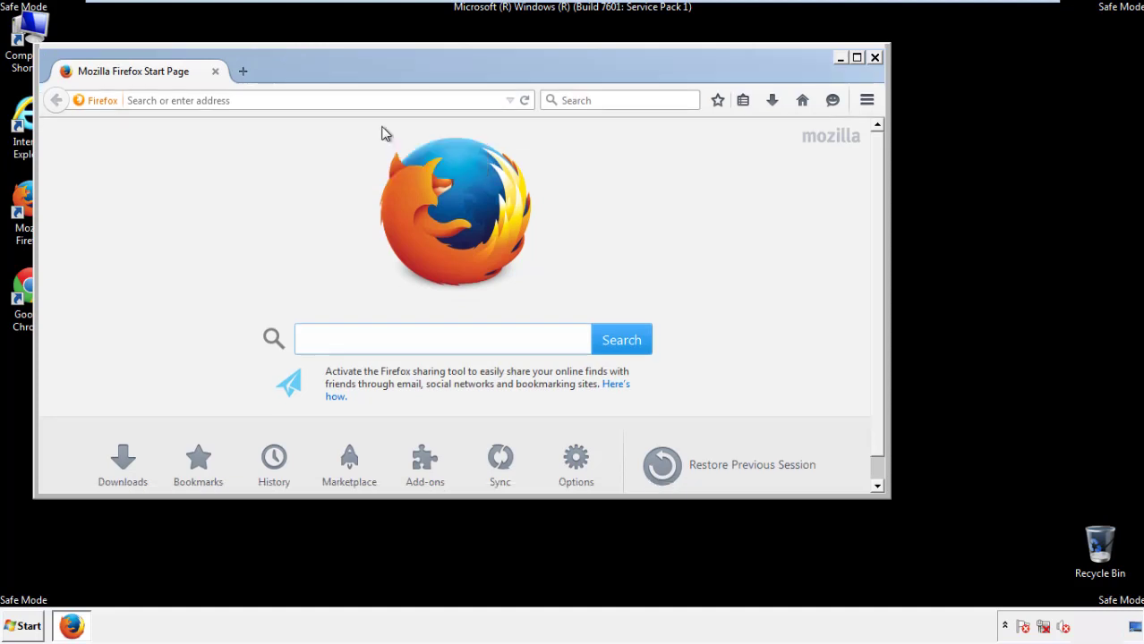
right_click(362, 79)
click(375, 139)
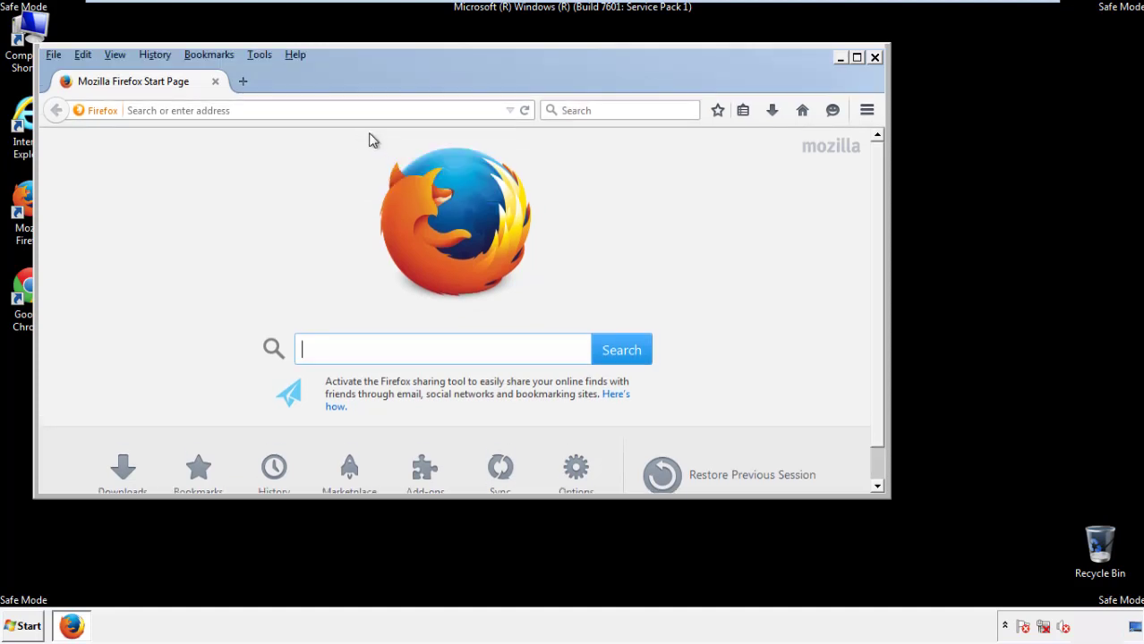
Clear all Firefox history for the Everything range with every data type checked.
click(156, 55)
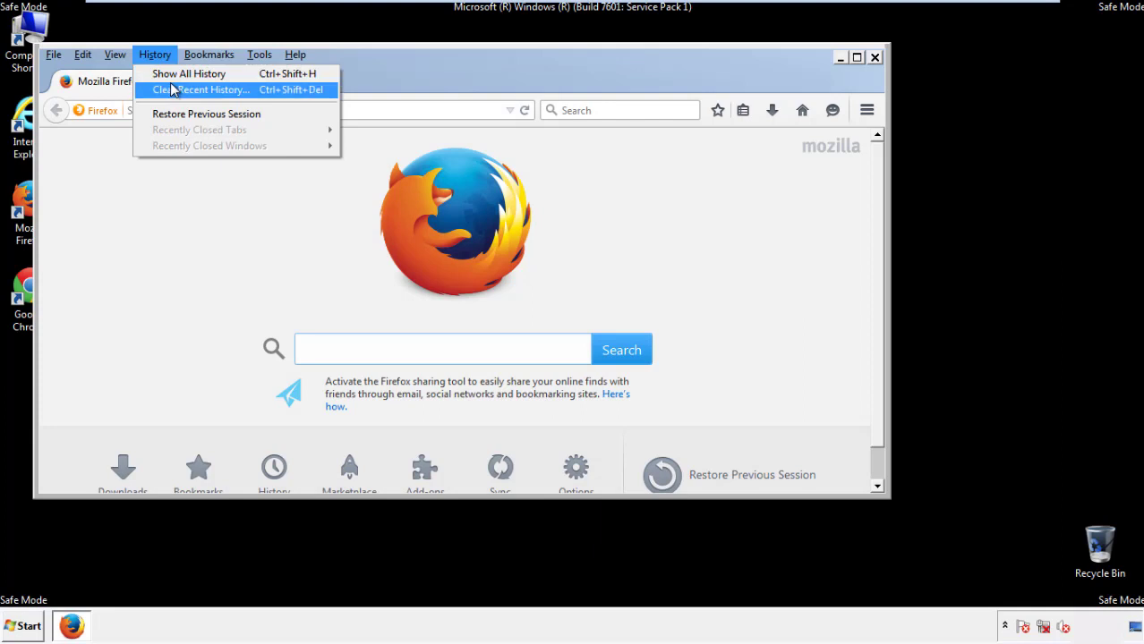
click(171, 87)
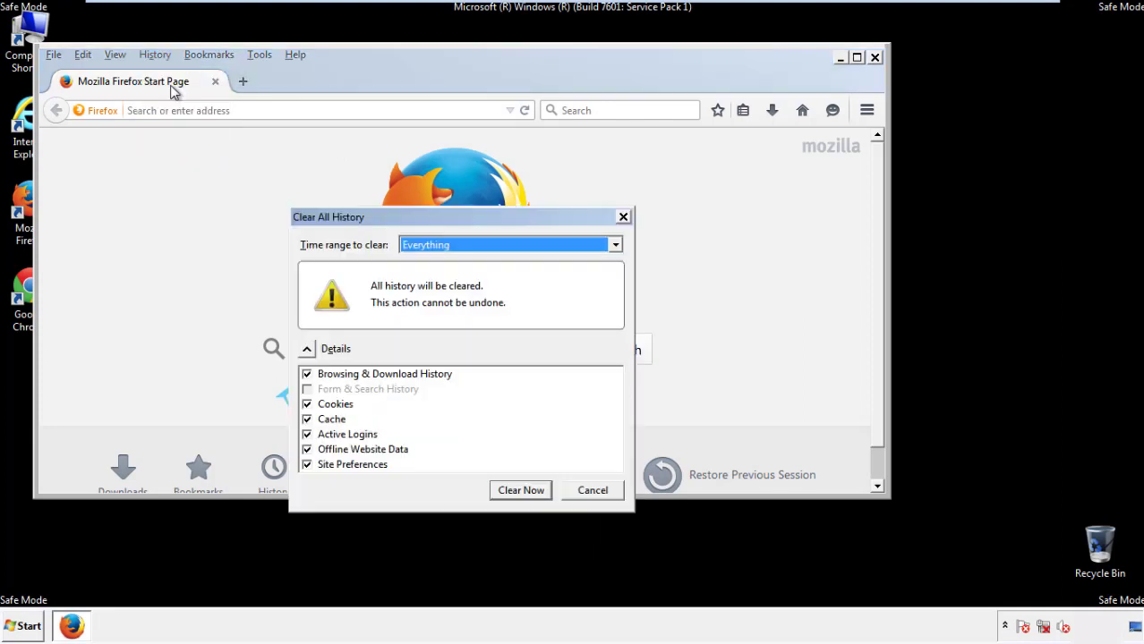
click(421, 246)
click(430, 337)
click(307, 449)
click(307, 450)
click(307, 466)
click(307, 466)
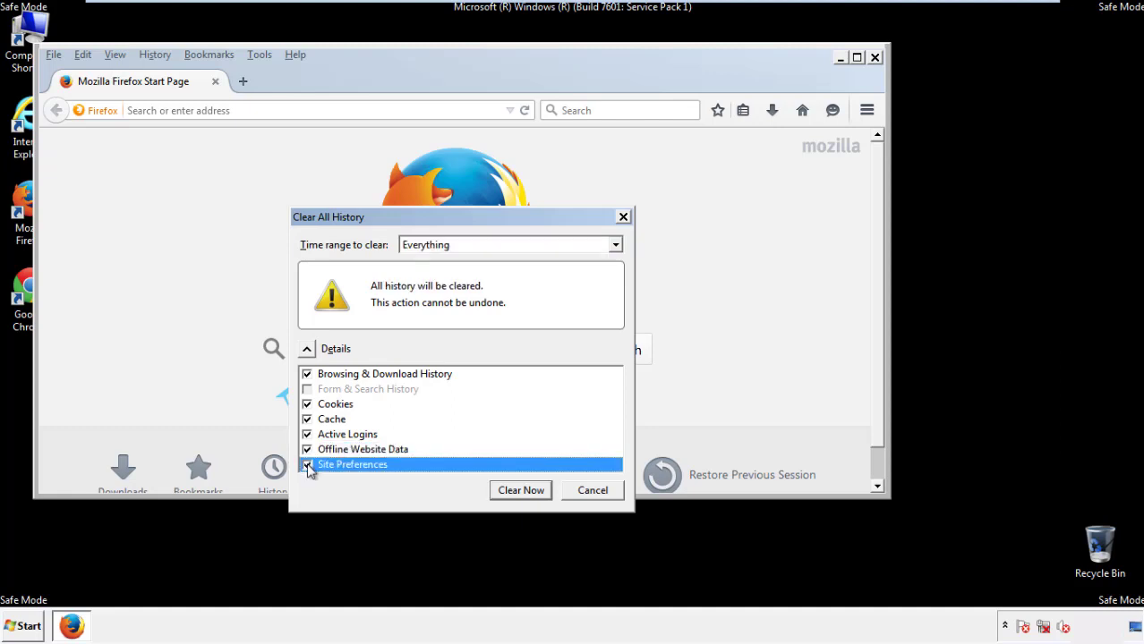
click(519, 490)
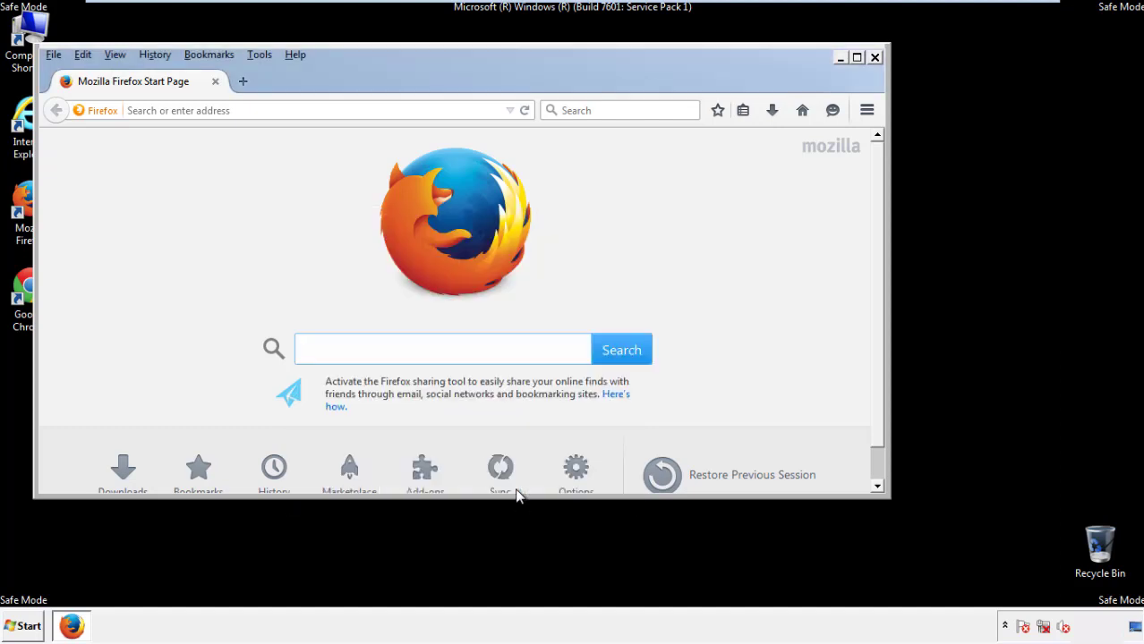
Refresh Firefox from Troubleshooting Information, decline default-browser prompt, and close Firefox.
click(295, 55)
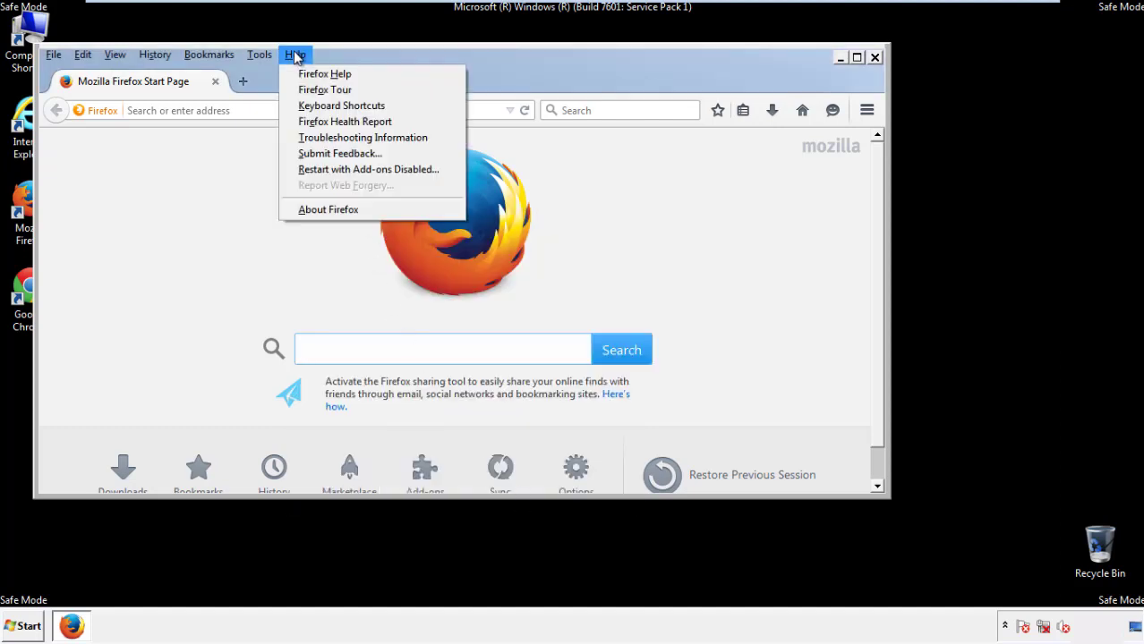
click(331, 137)
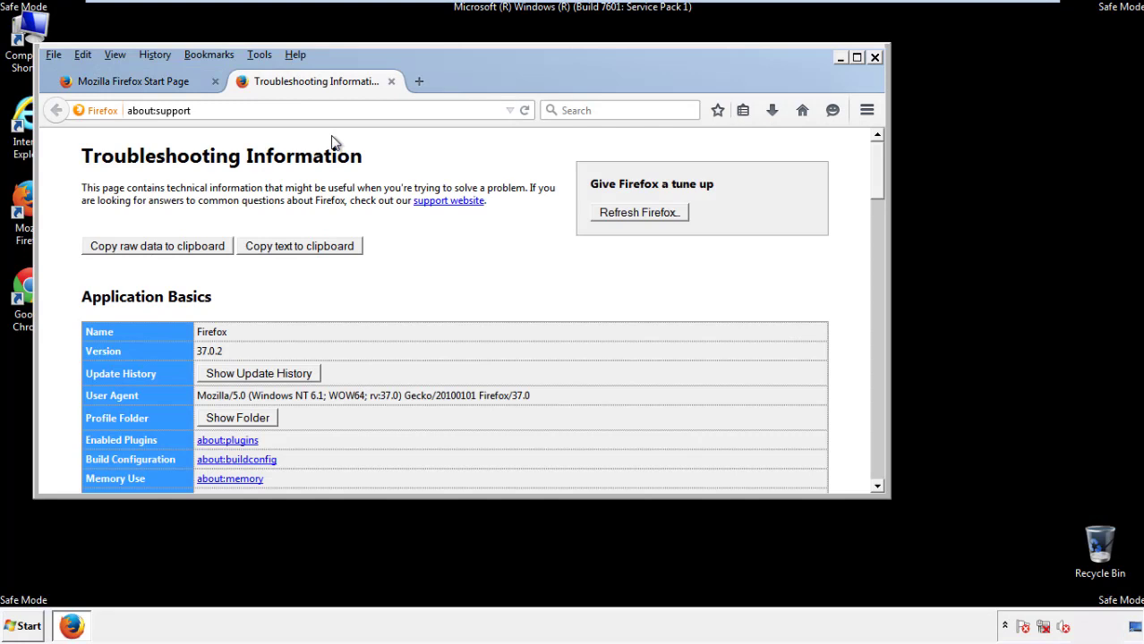
click(663, 215)
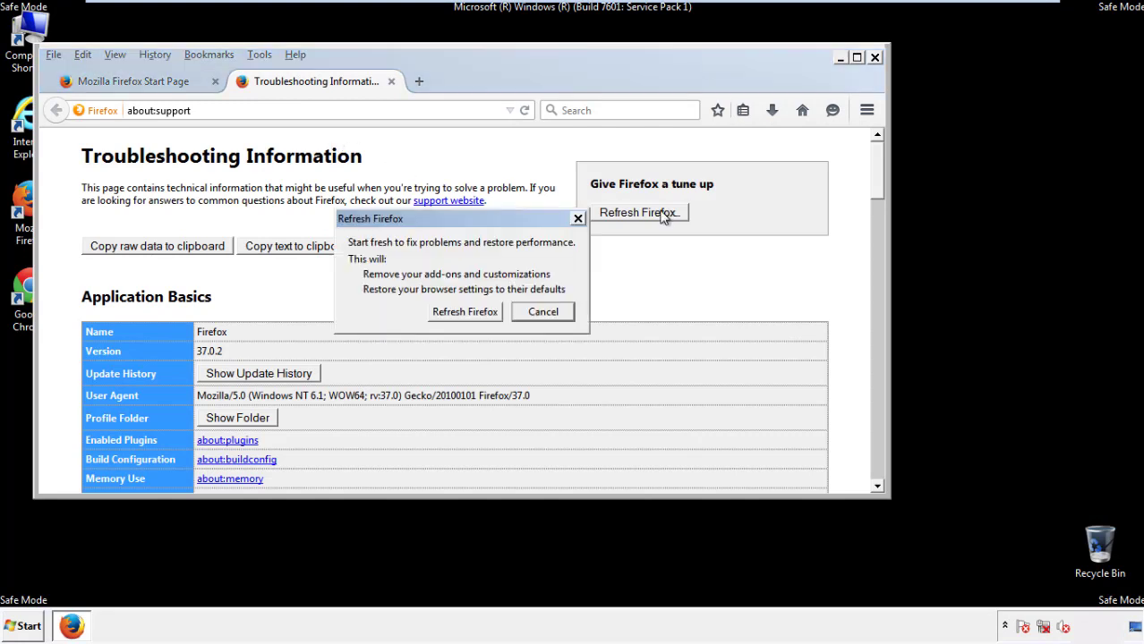
click(465, 311)
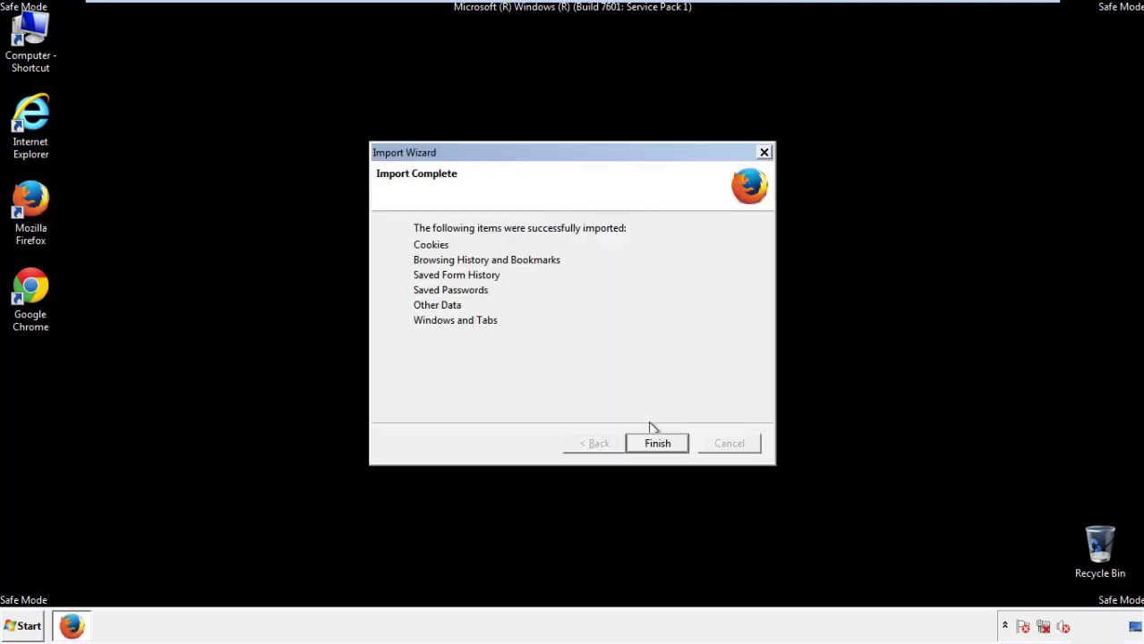
click(658, 445)
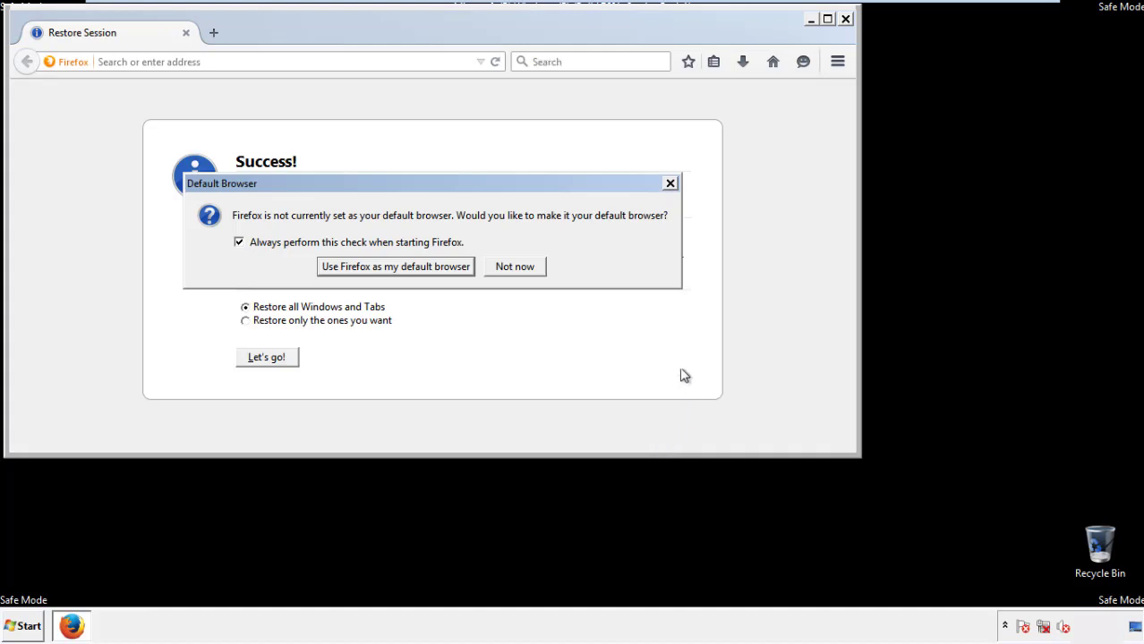
click(516, 269)
click(845, 19)
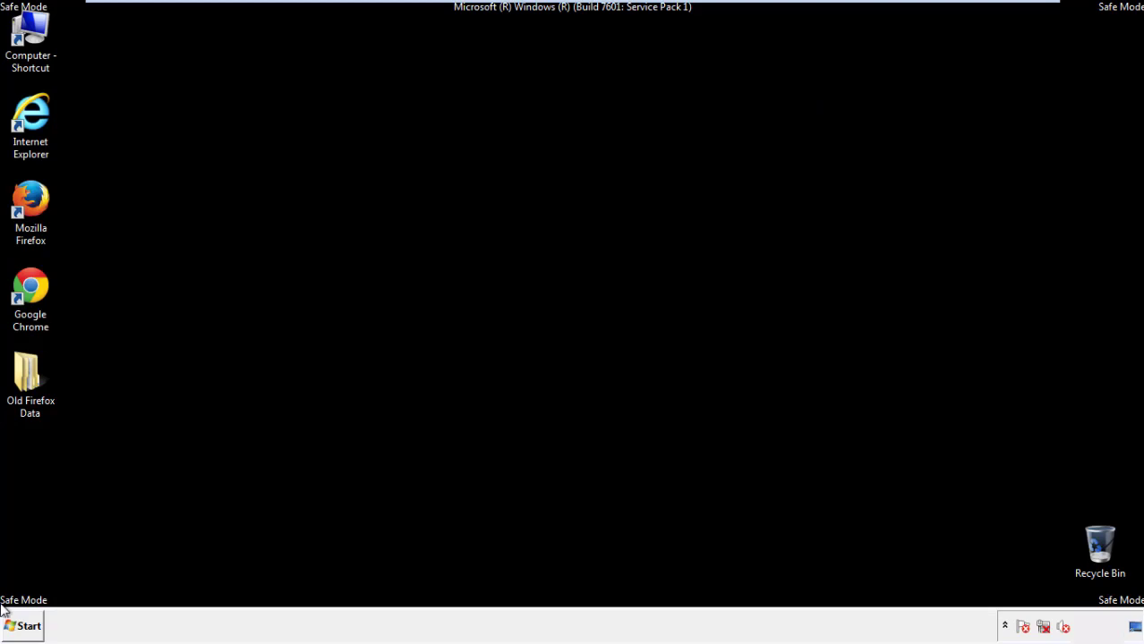
click(27, 285)
Launch Chrome, dismiss the default-browser prompt, and reach History through Settings.
double_click(27, 284)
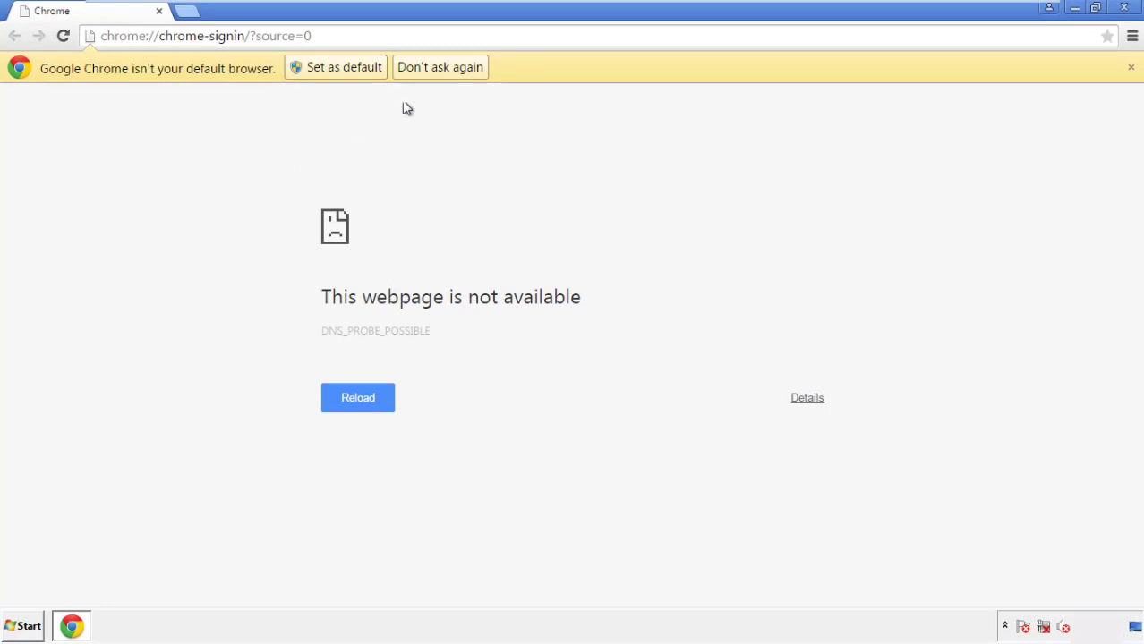
click(461, 72)
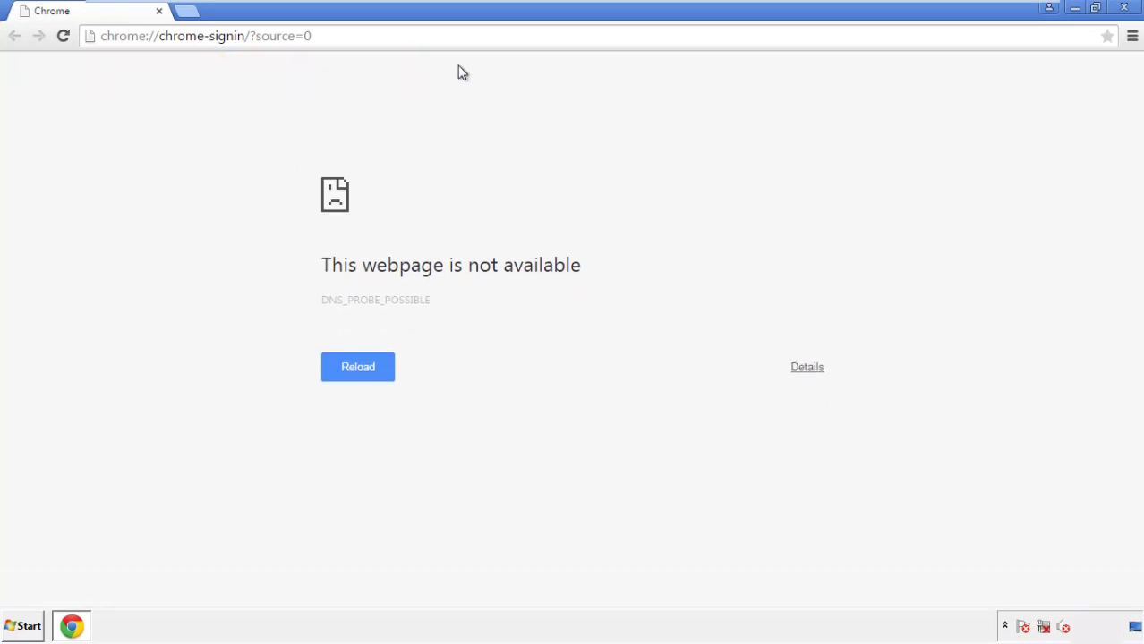
click(1133, 38)
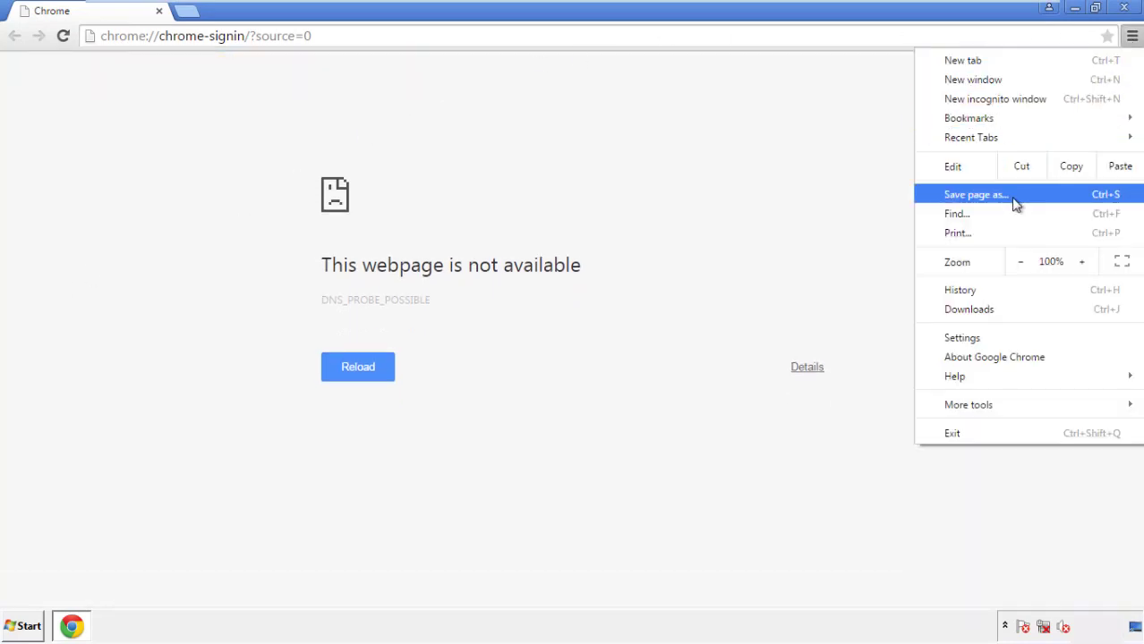
click(965, 338)
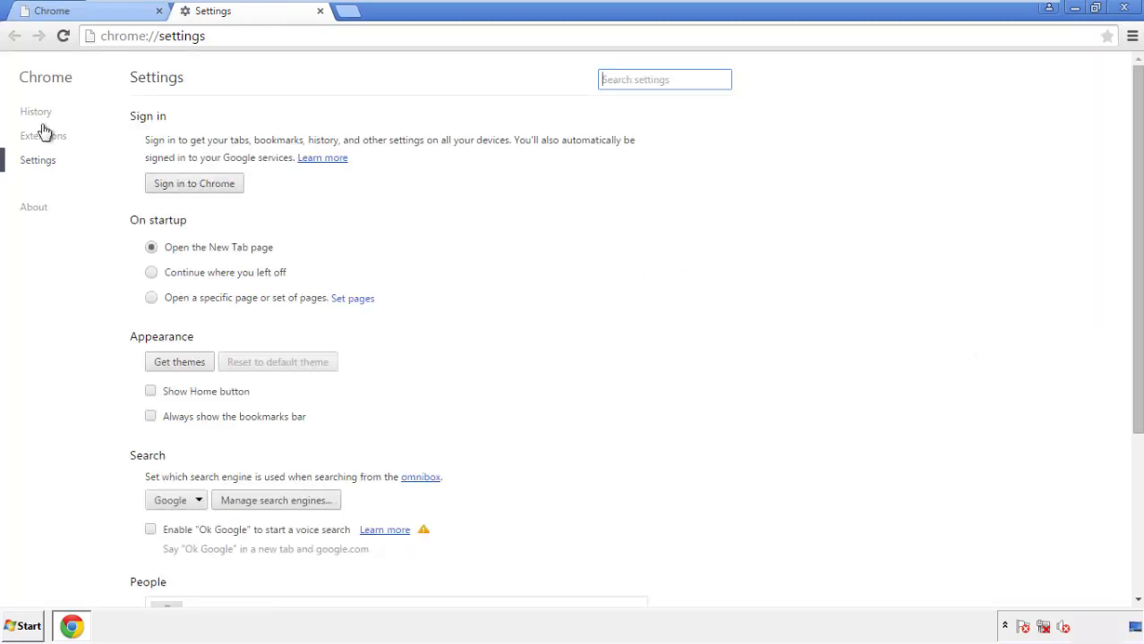
click(41, 115)
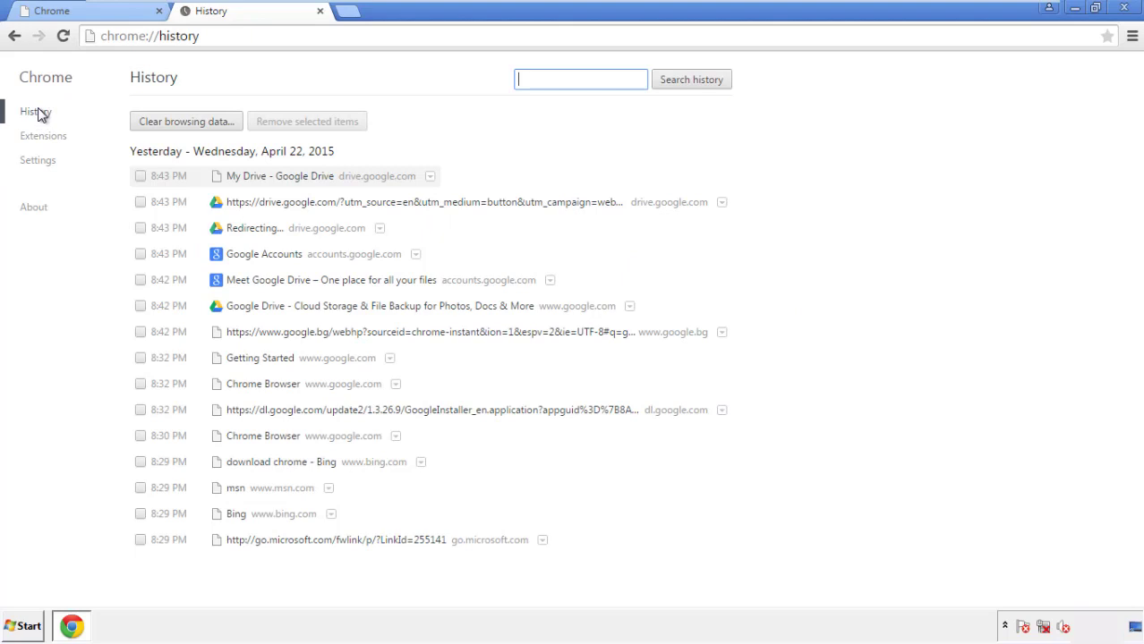
click(171, 125)
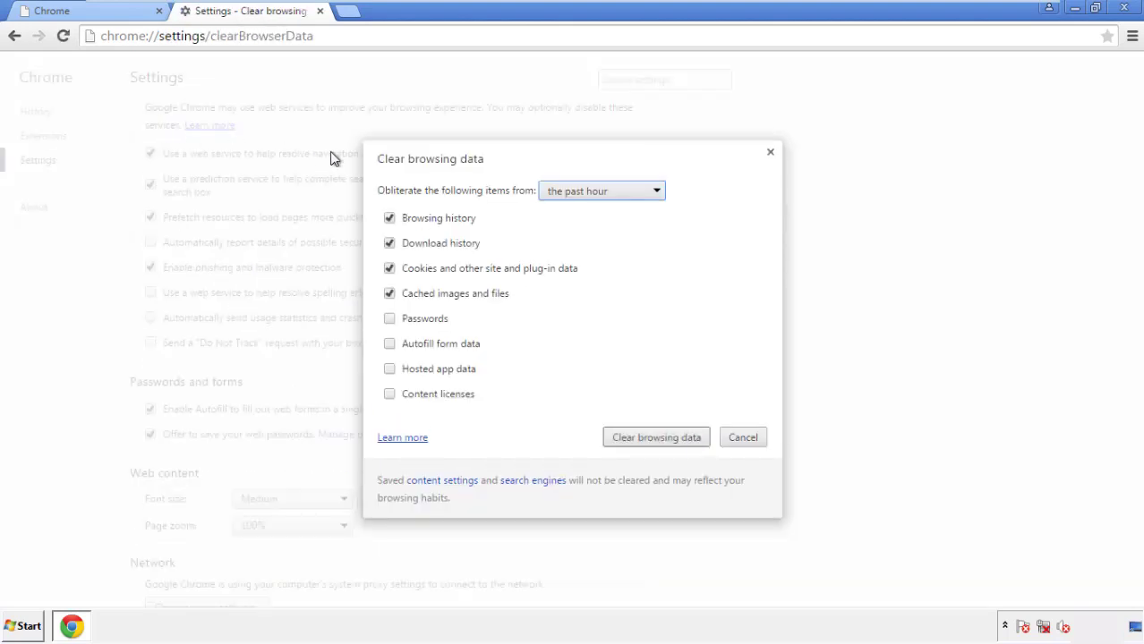
Clear Chrome browsing data from the beginning of time, including autofill form data.
click(575, 194)
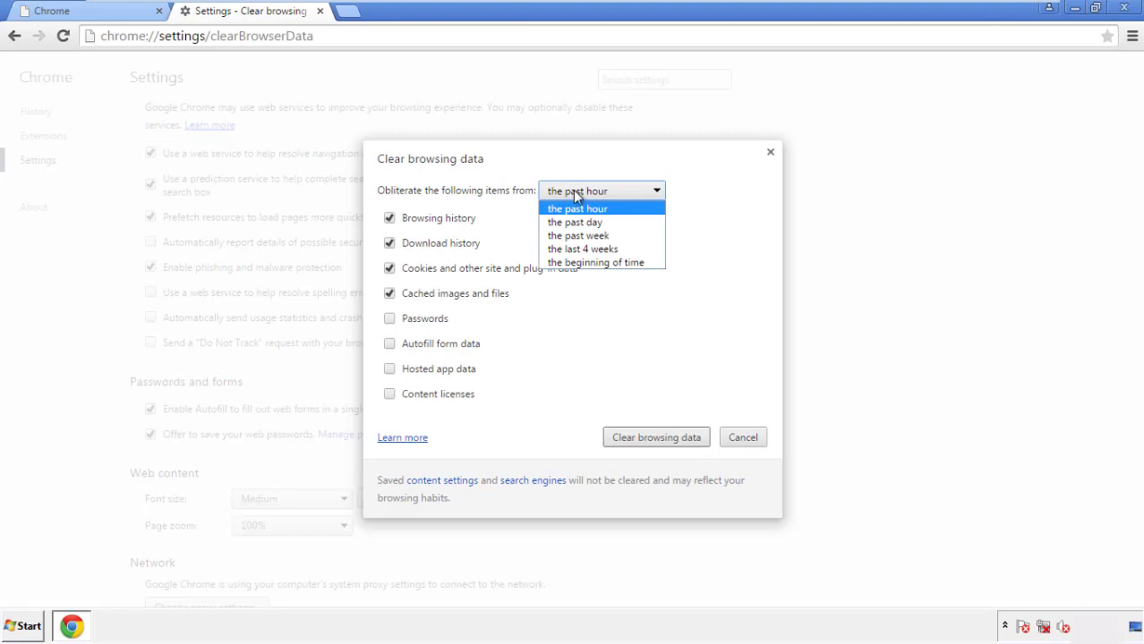
click(573, 266)
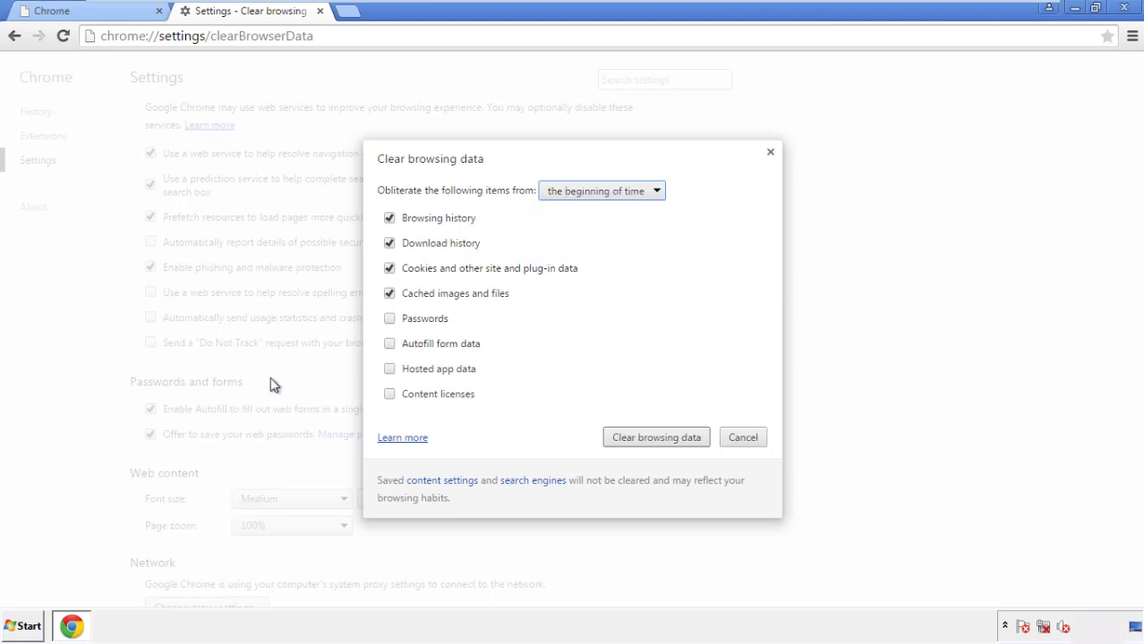
click(394, 345)
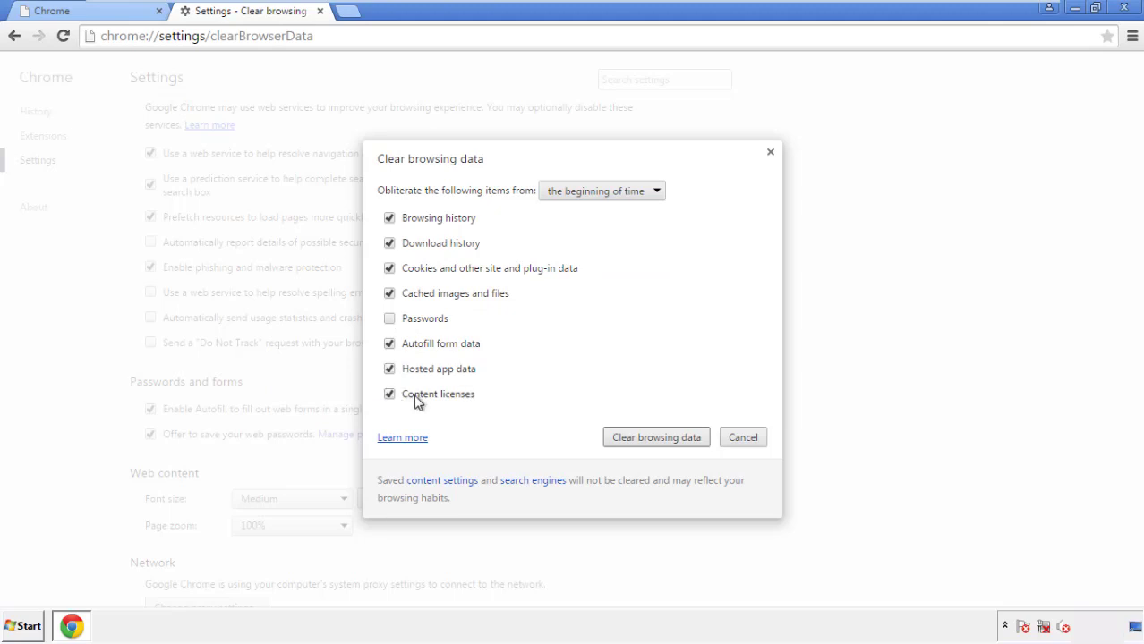
click(641, 441)
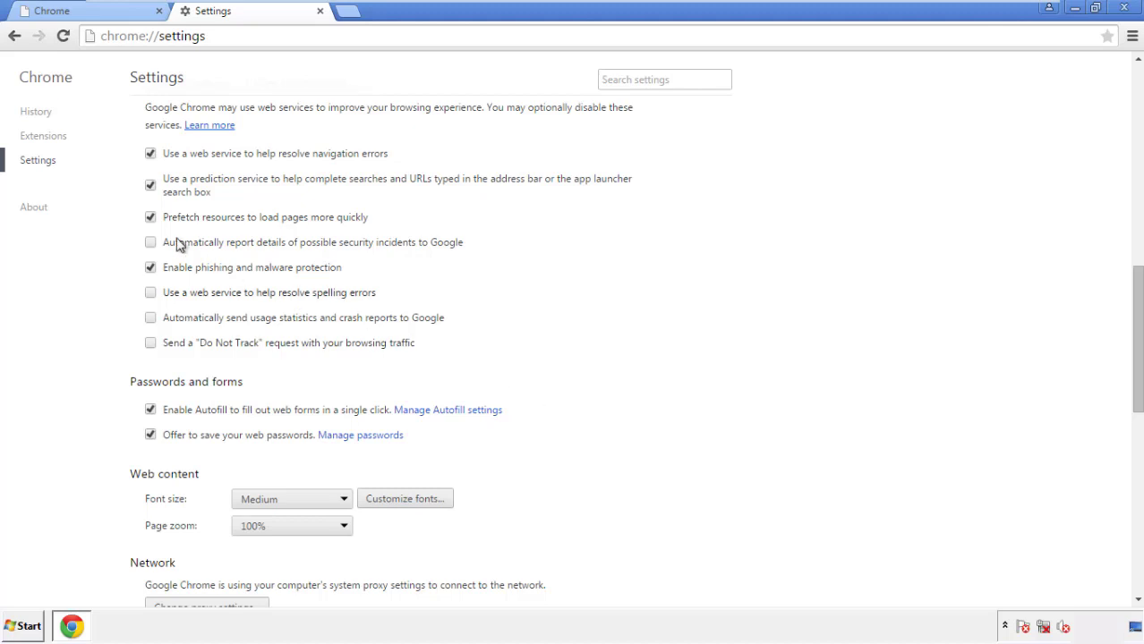
Reset Chrome via Reset settings at the bottom of Settings, then close Chrome.
drag(1137, 284, 1132, 480)
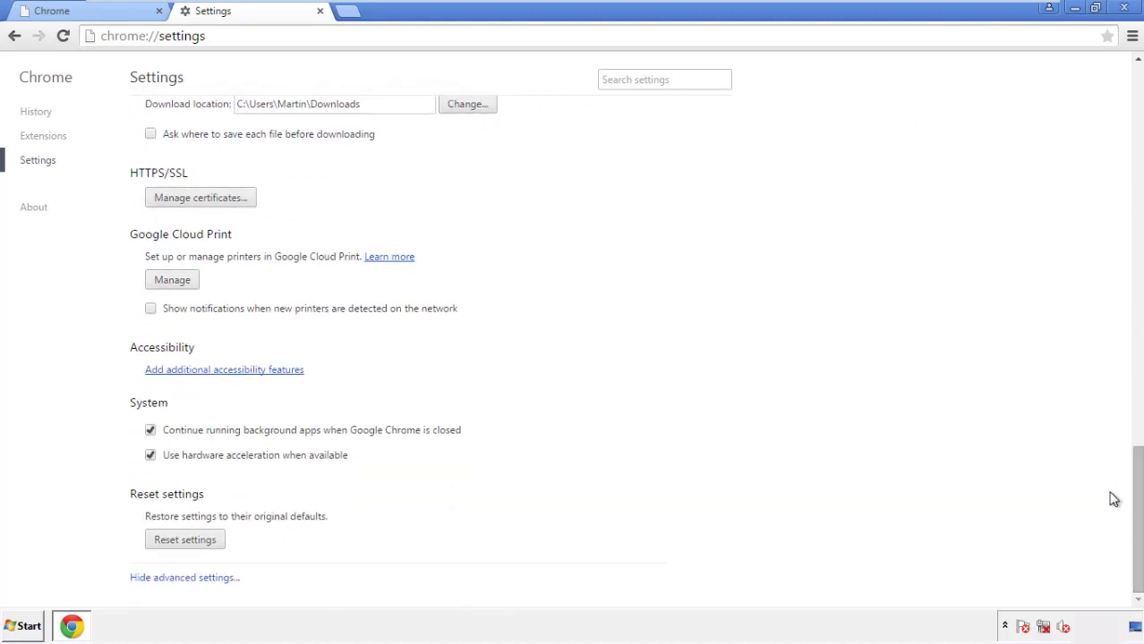
click(184, 541)
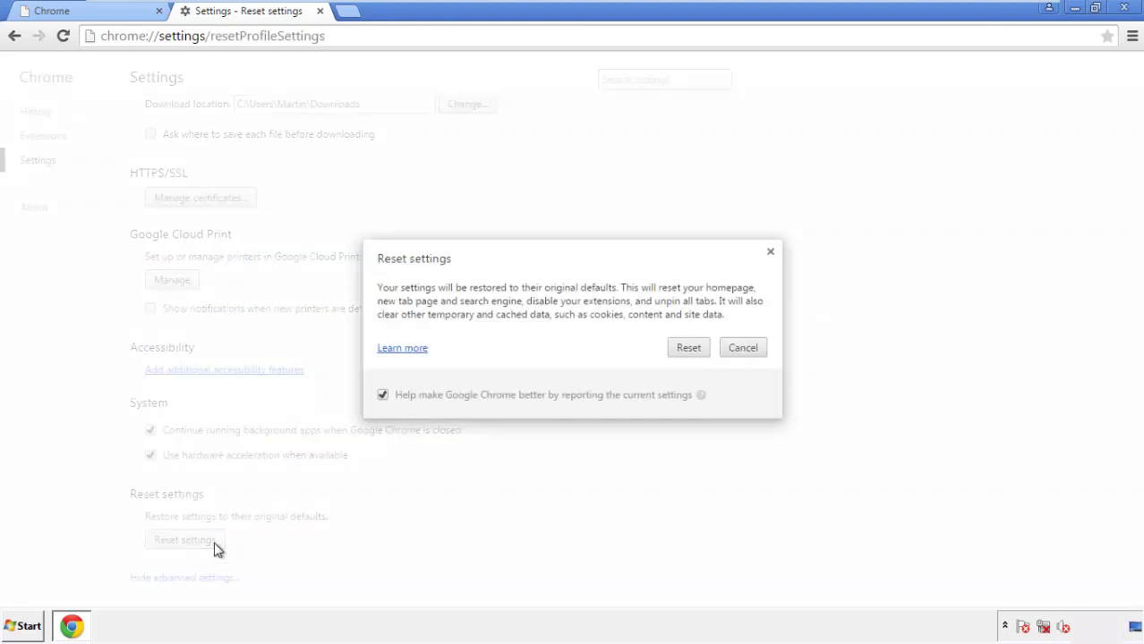
click(689, 349)
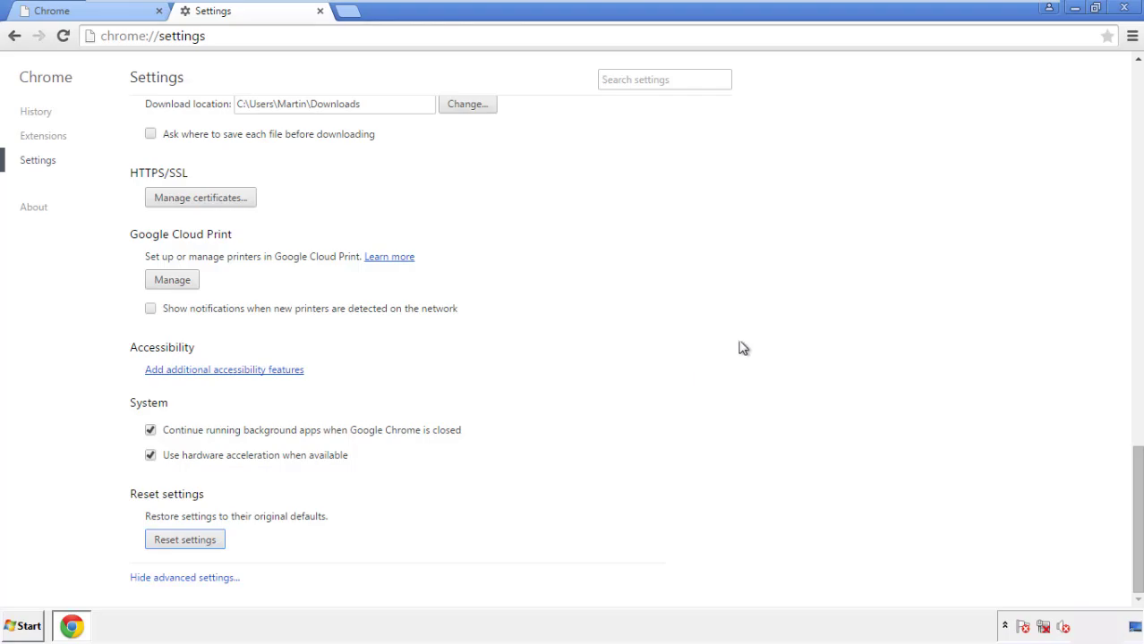
click(1123, 7)
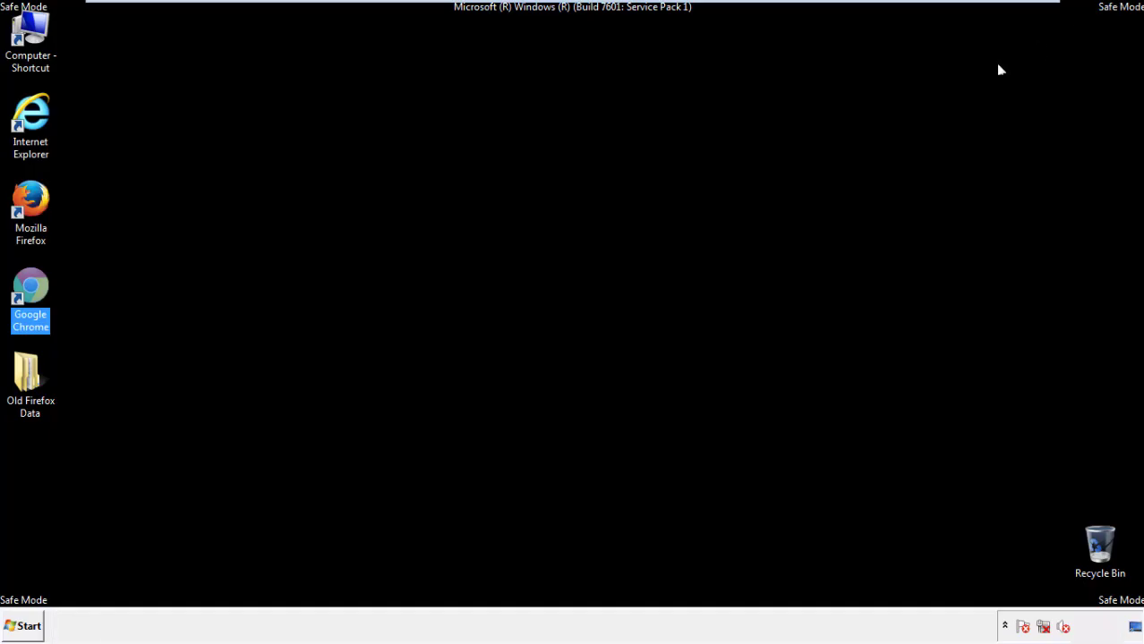
Deselect the Chrome shortcut and launch Firefox from its desktop icon.
click(617, 289)
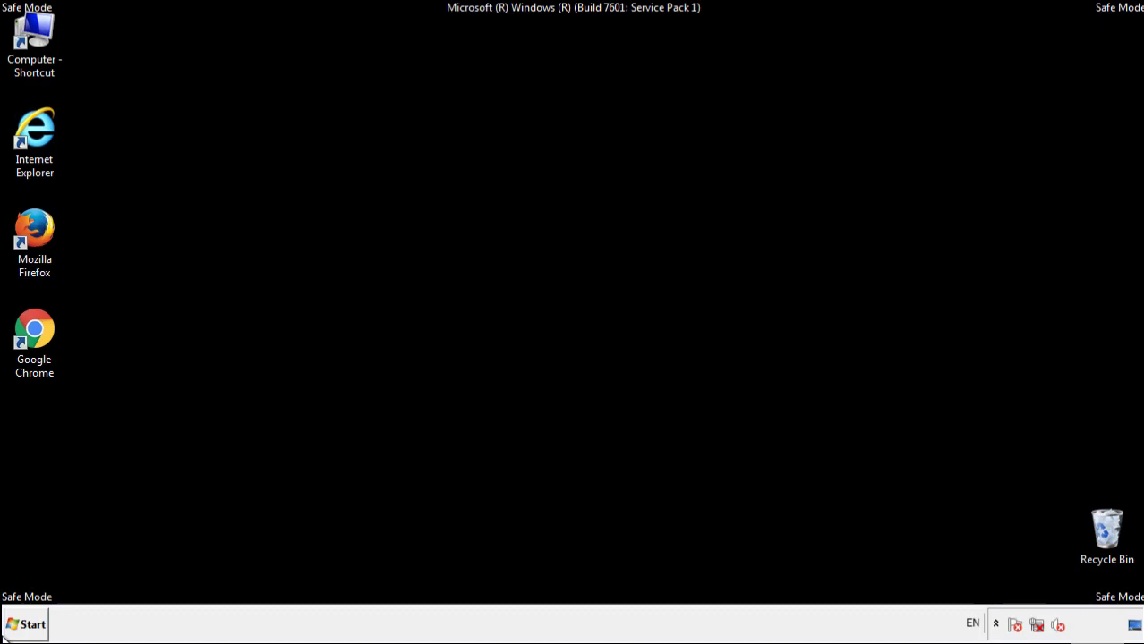
double_click(44, 222)
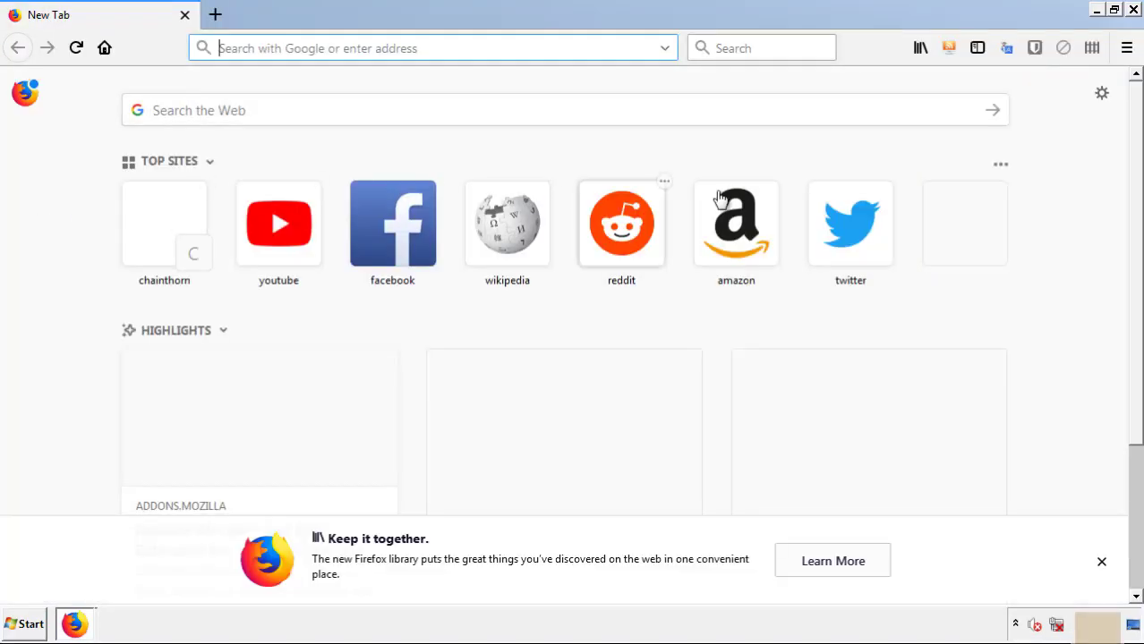
Remove the Search Mine add-on in Firefox's Add-ons Manager, then close Firefox and launch Chrome.
click(1127, 48)
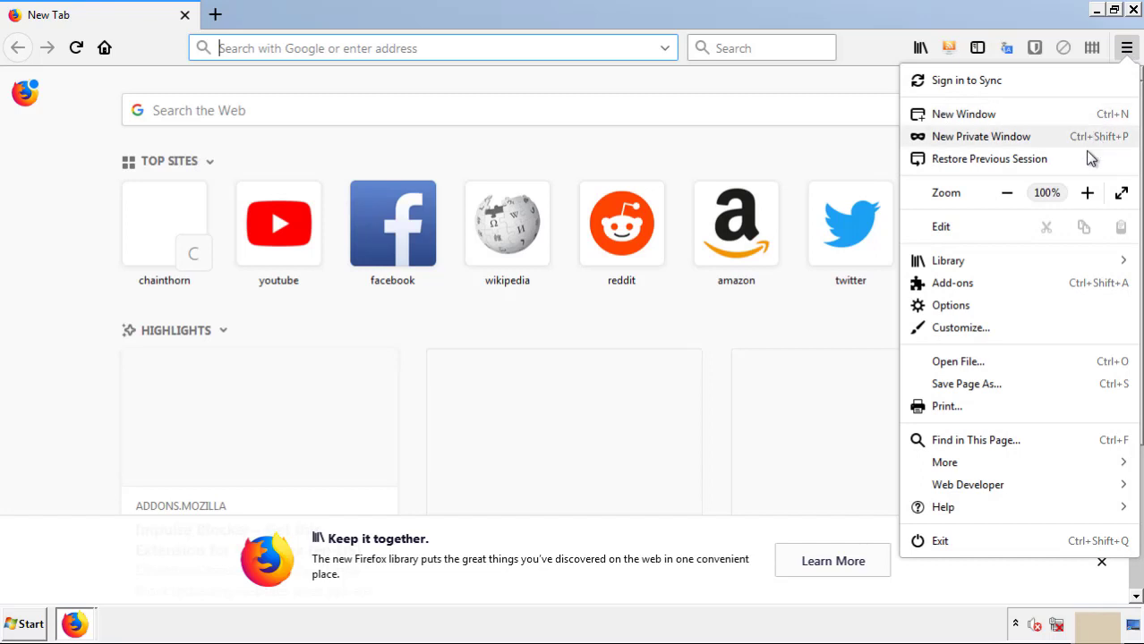
click(952, 283)
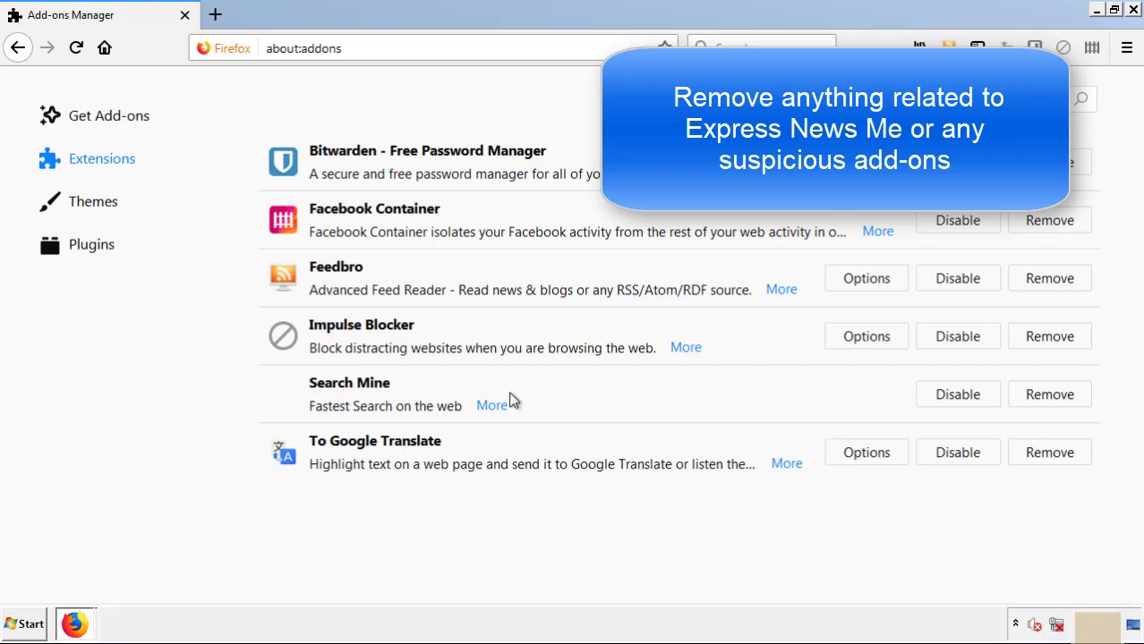
click(1047, 402)
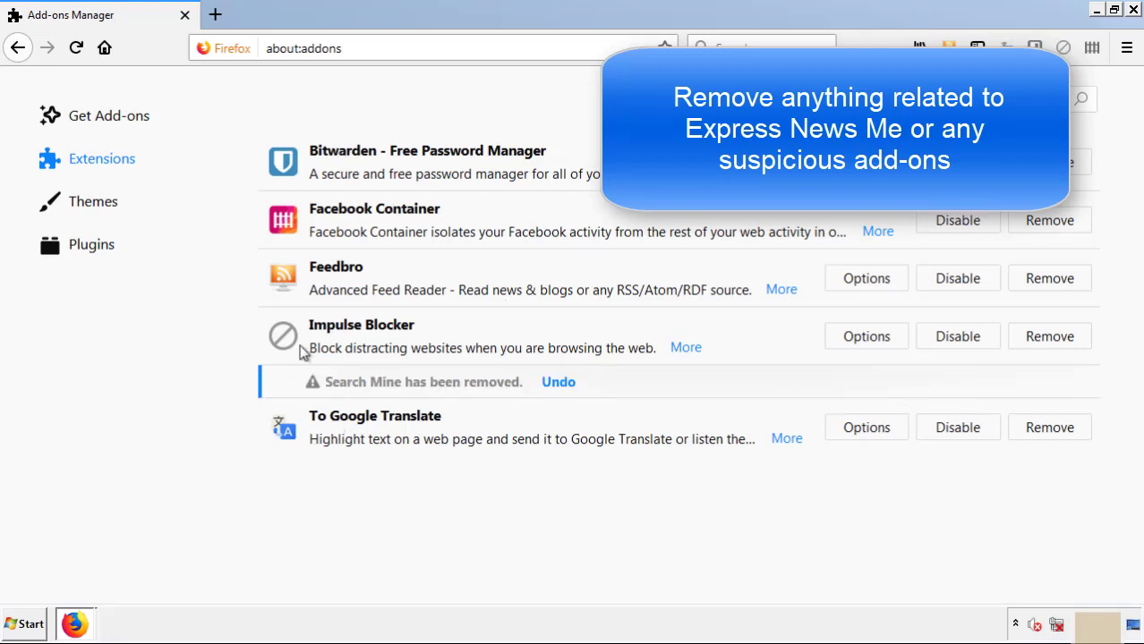
click(1134, 11)
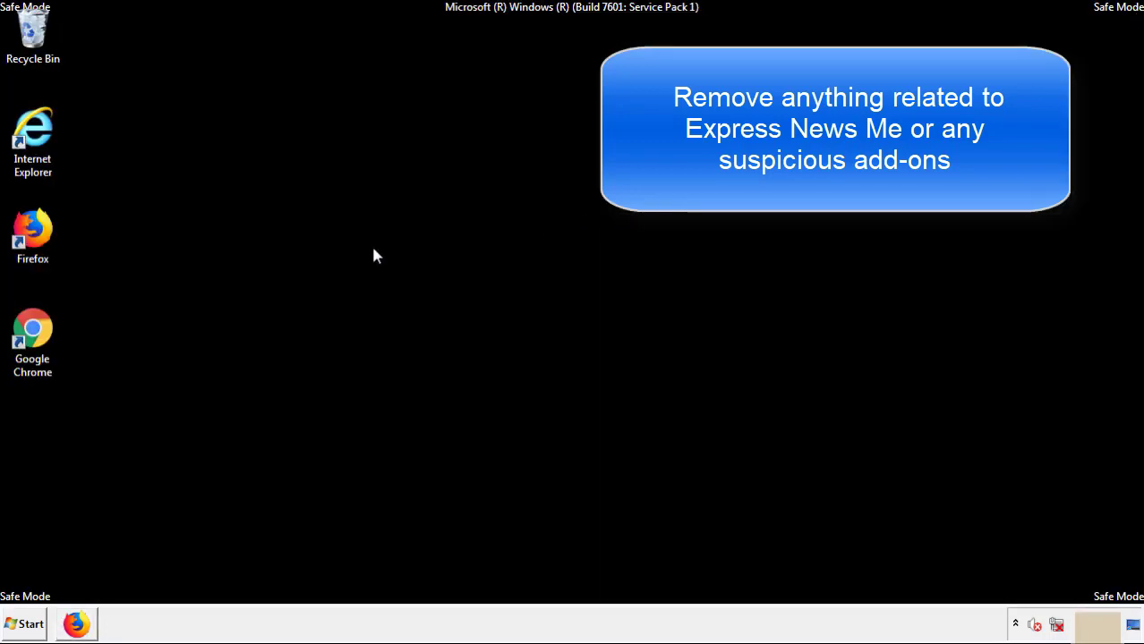
double_click(32, 349)
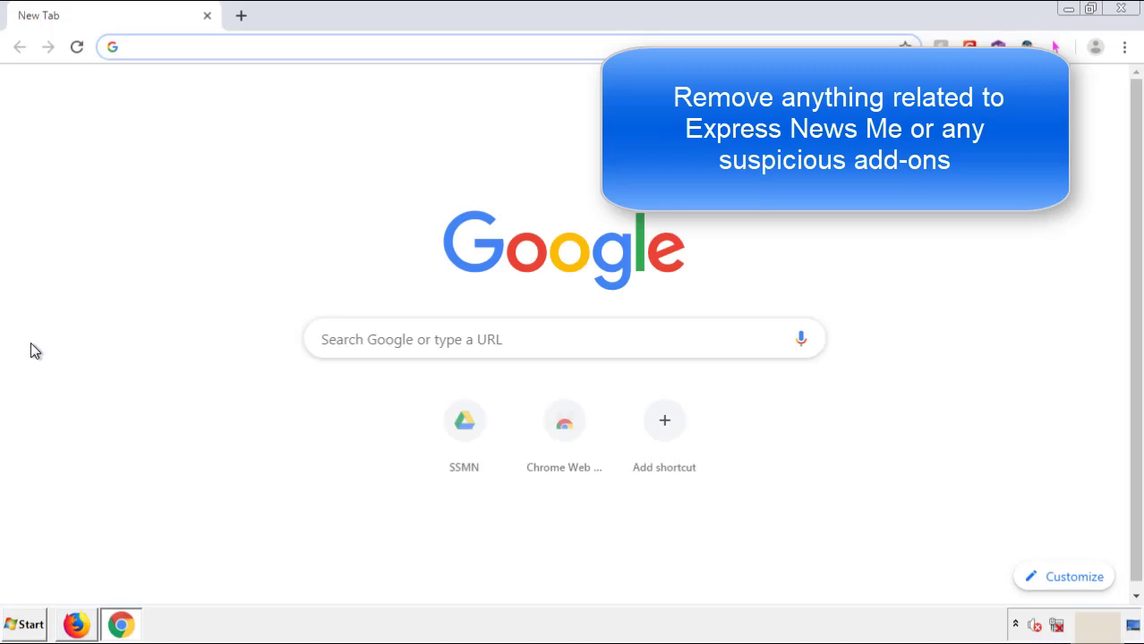
Remove the Search Mine extension from Chrome's Extensions page, then close Chrome.
click(1124, 46)
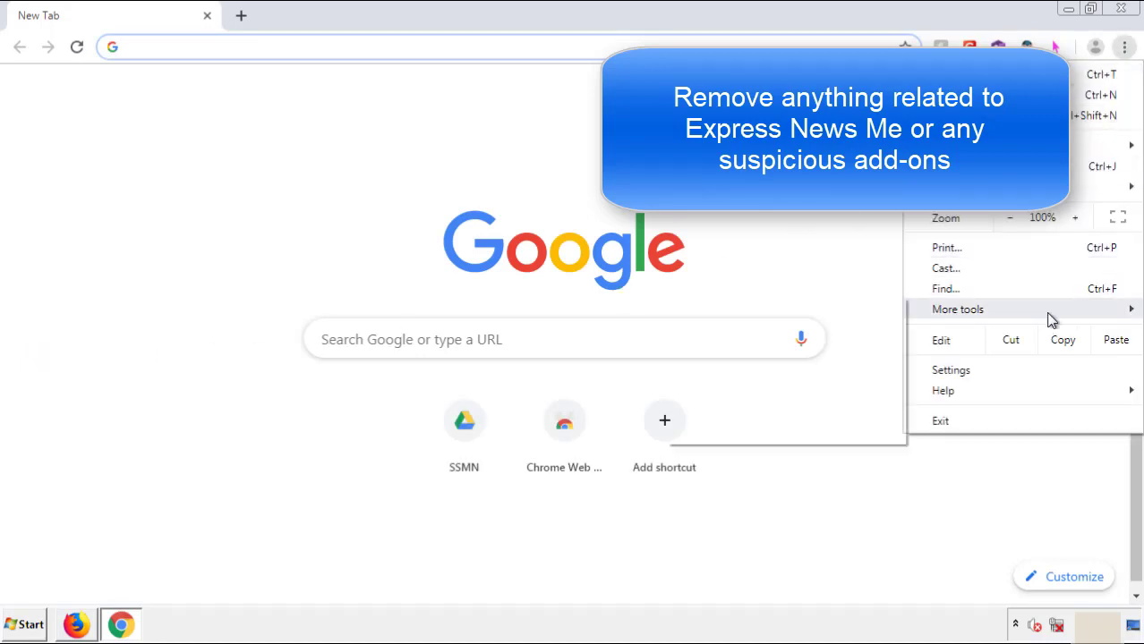
mouse_move(1024, 314)
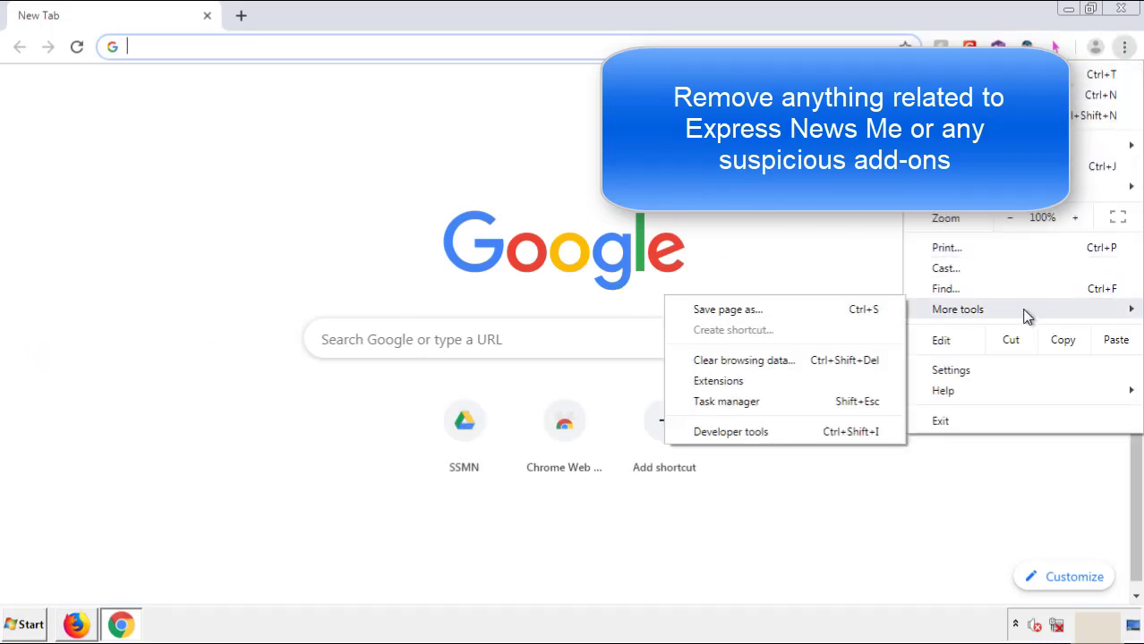
click(729, 381)
scroll(324, 299, down, 10)
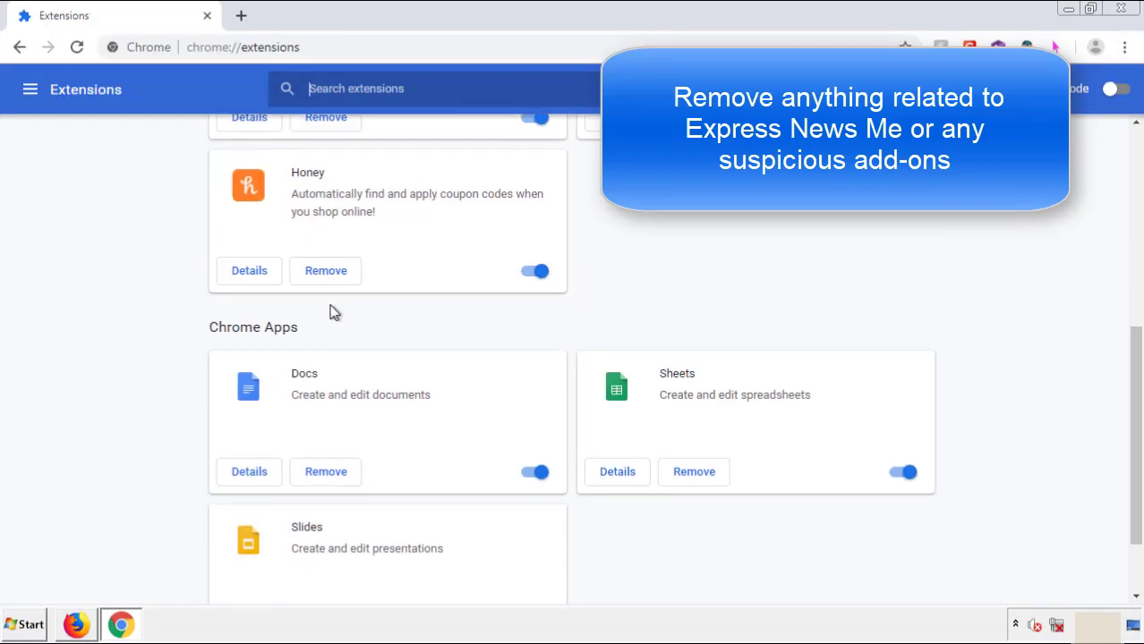
scroll(435, 326, up, 10)
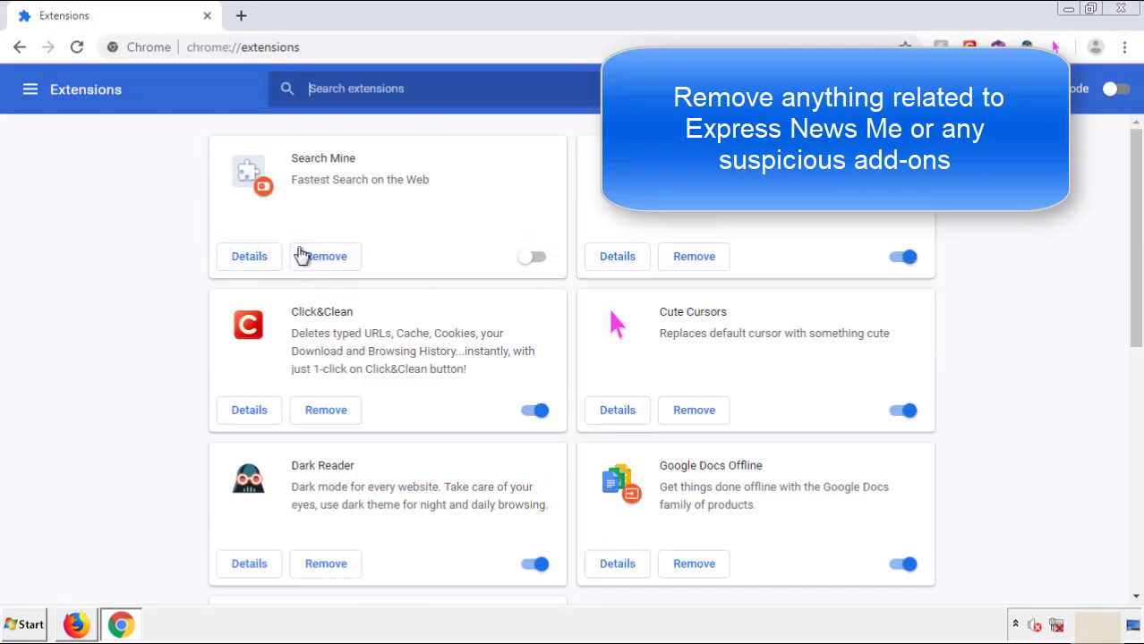
click(324, 262)
key(Return)
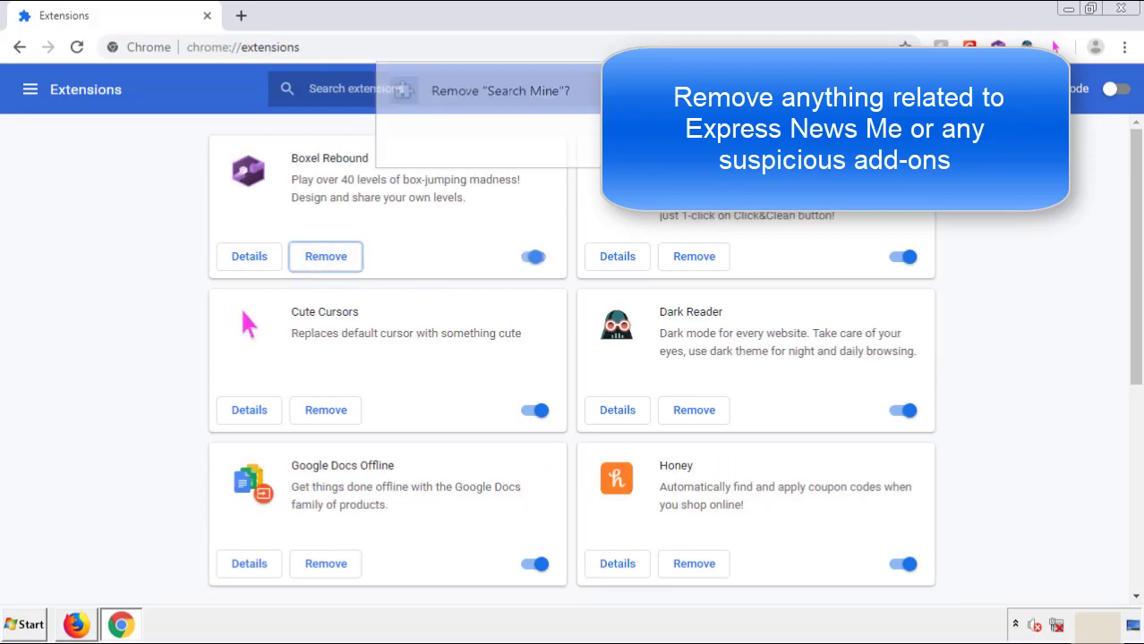
click(1122, 9)
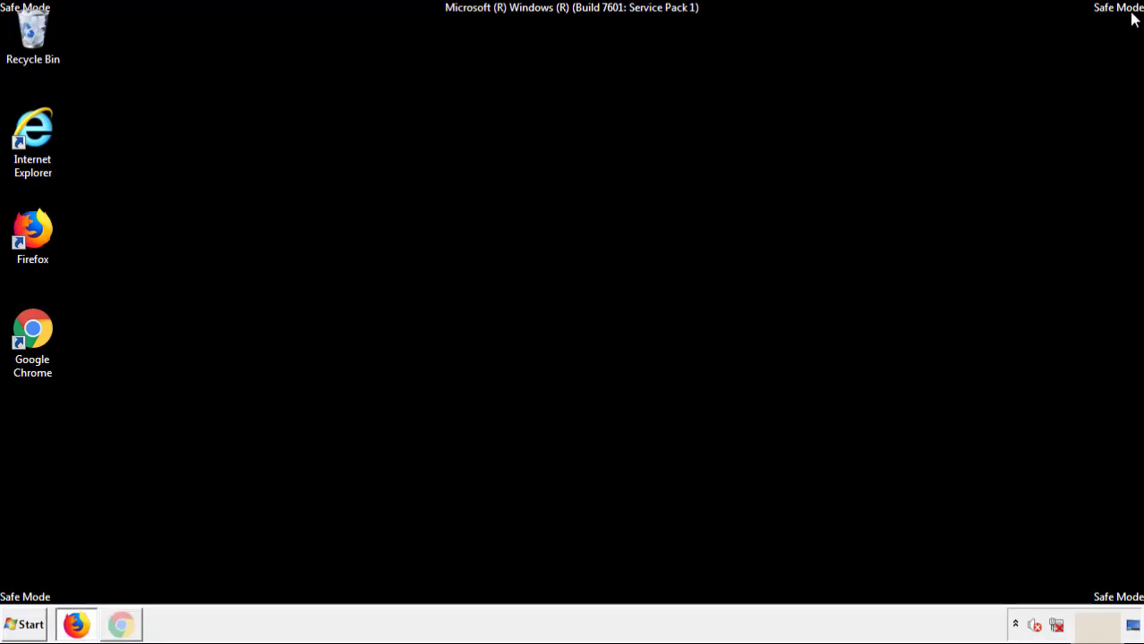
click(32, 627)
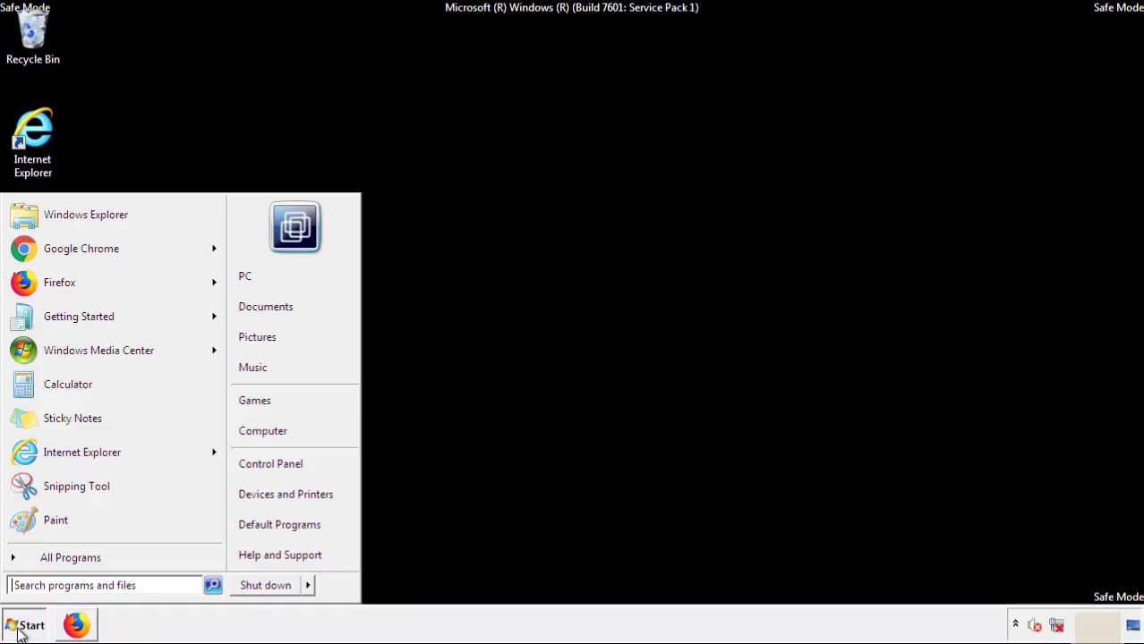